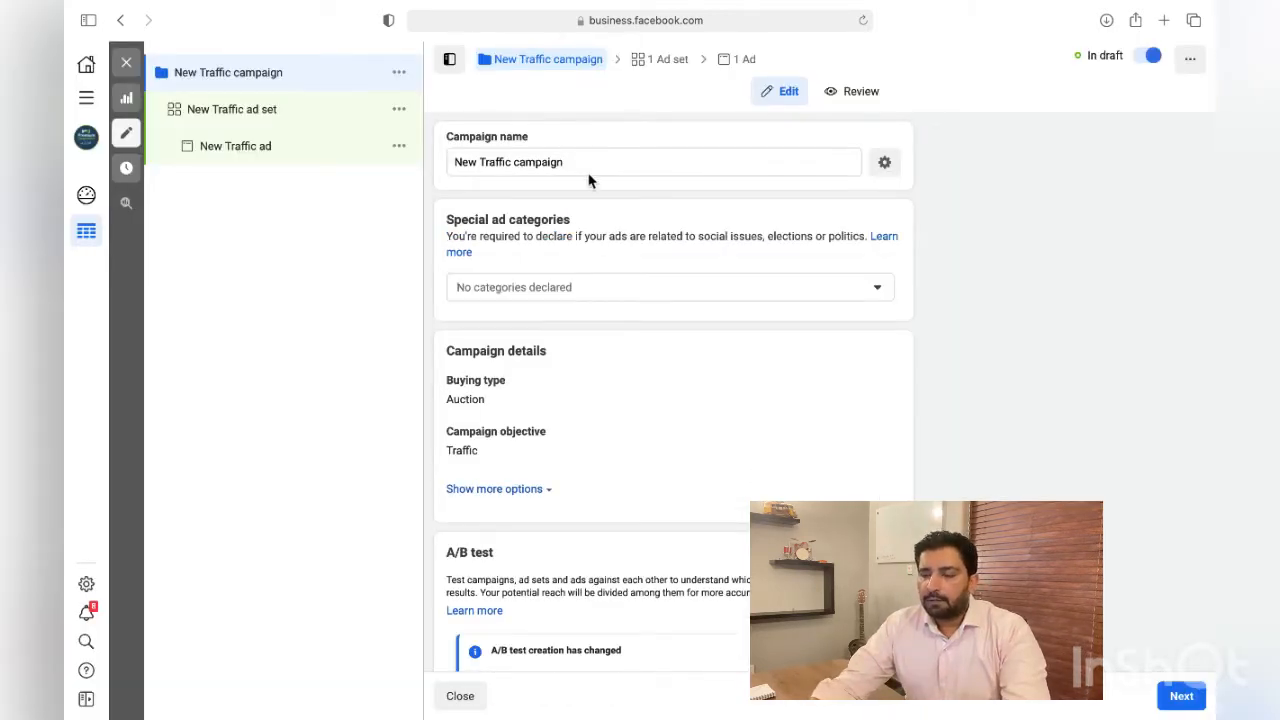
# Name the campaign "Trafic 1".
pyautogui.write('Trafic 1')
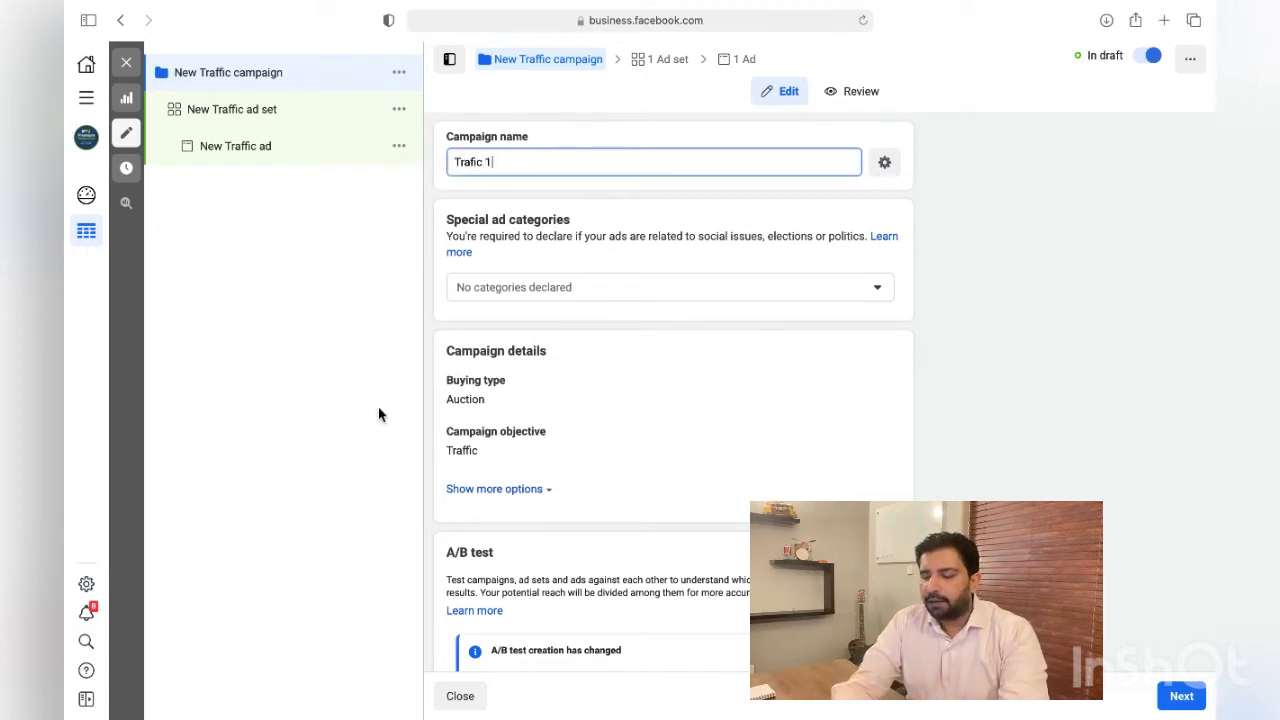
pyautogui.click(545, 302)
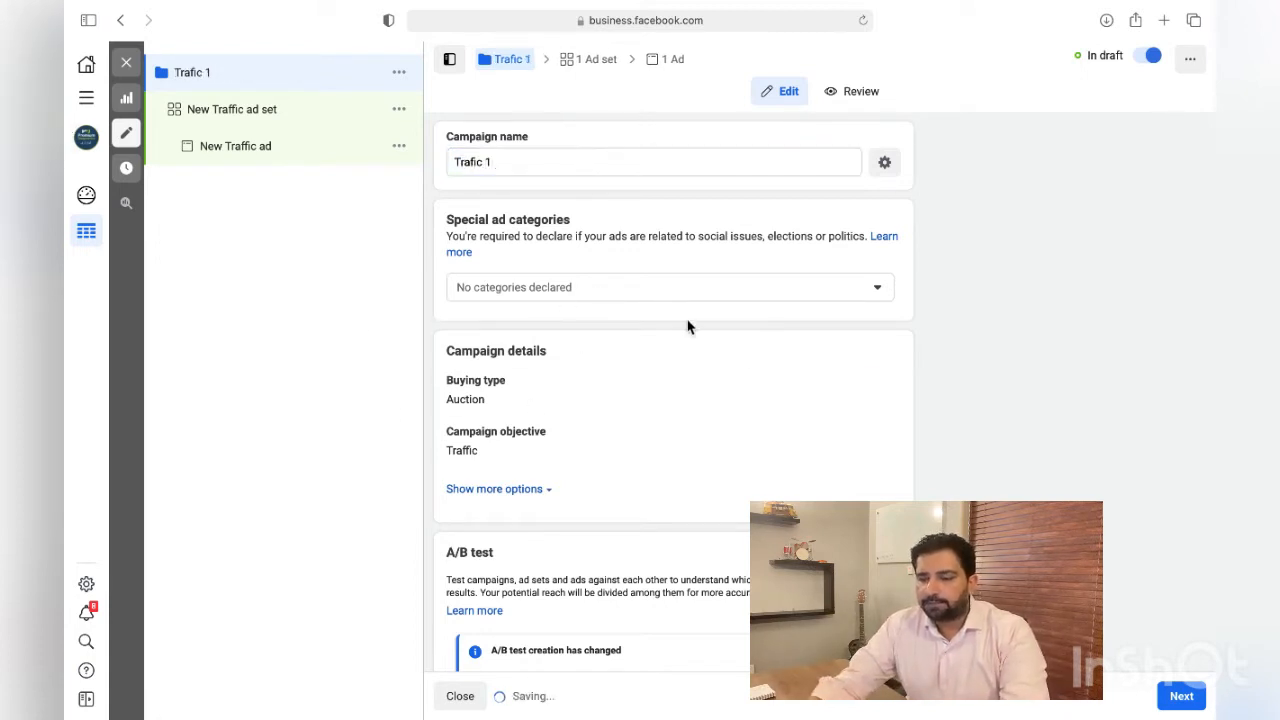
# Review the campaign's buying type and additional options, keeping Auction, and proceed to the ad set settings.
pyautogui.scroll(-3, 720, 350)
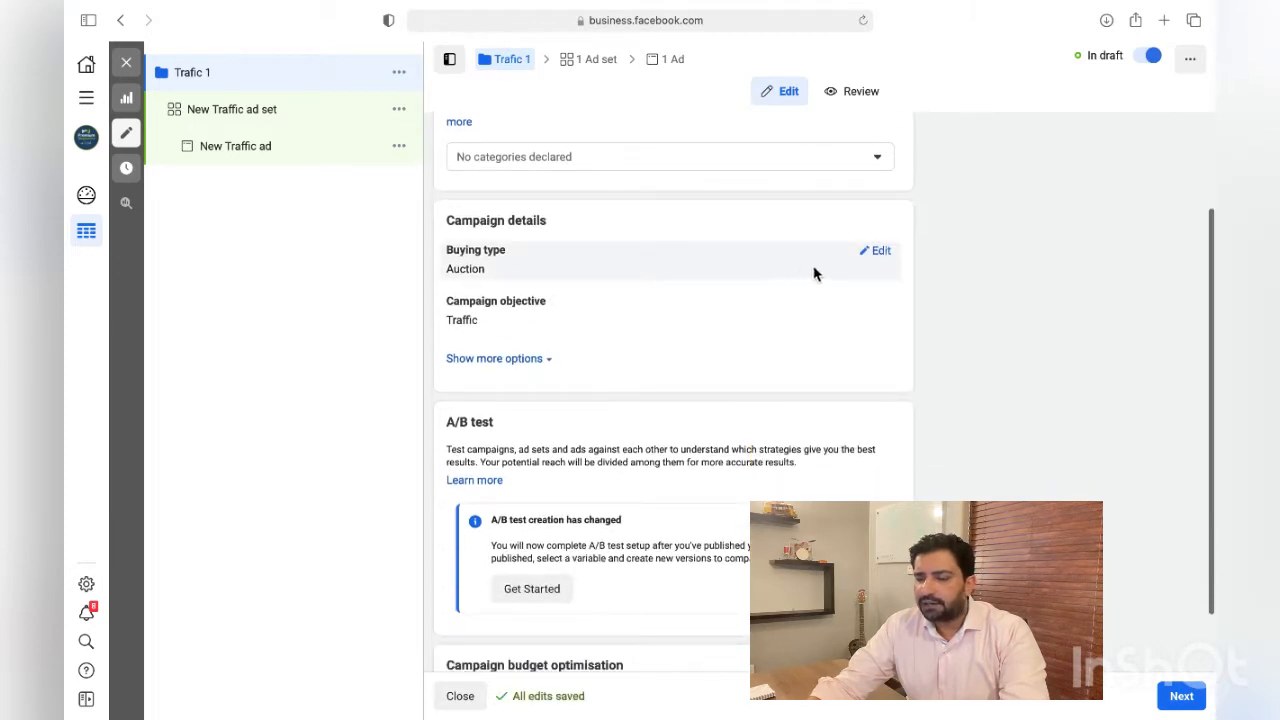
pyautogui.click(886, 262)
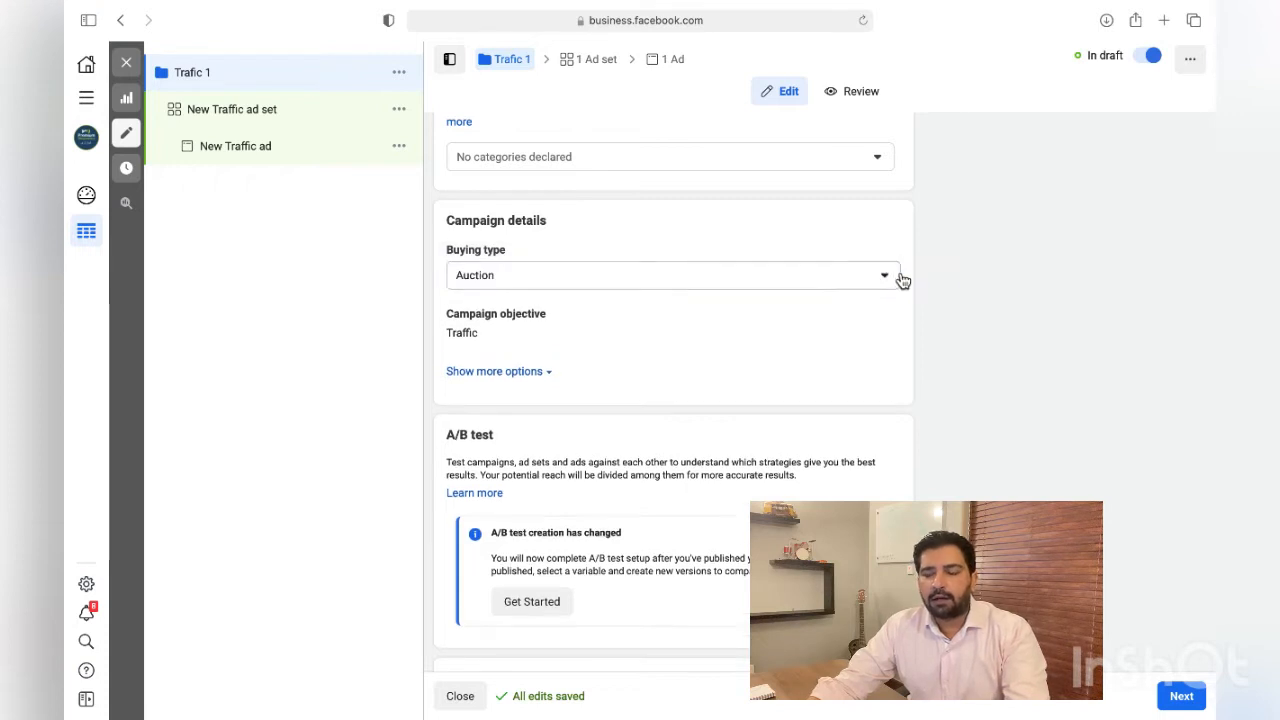
pyautogui.click(886, 279)
pyautogui.click(961, 281)
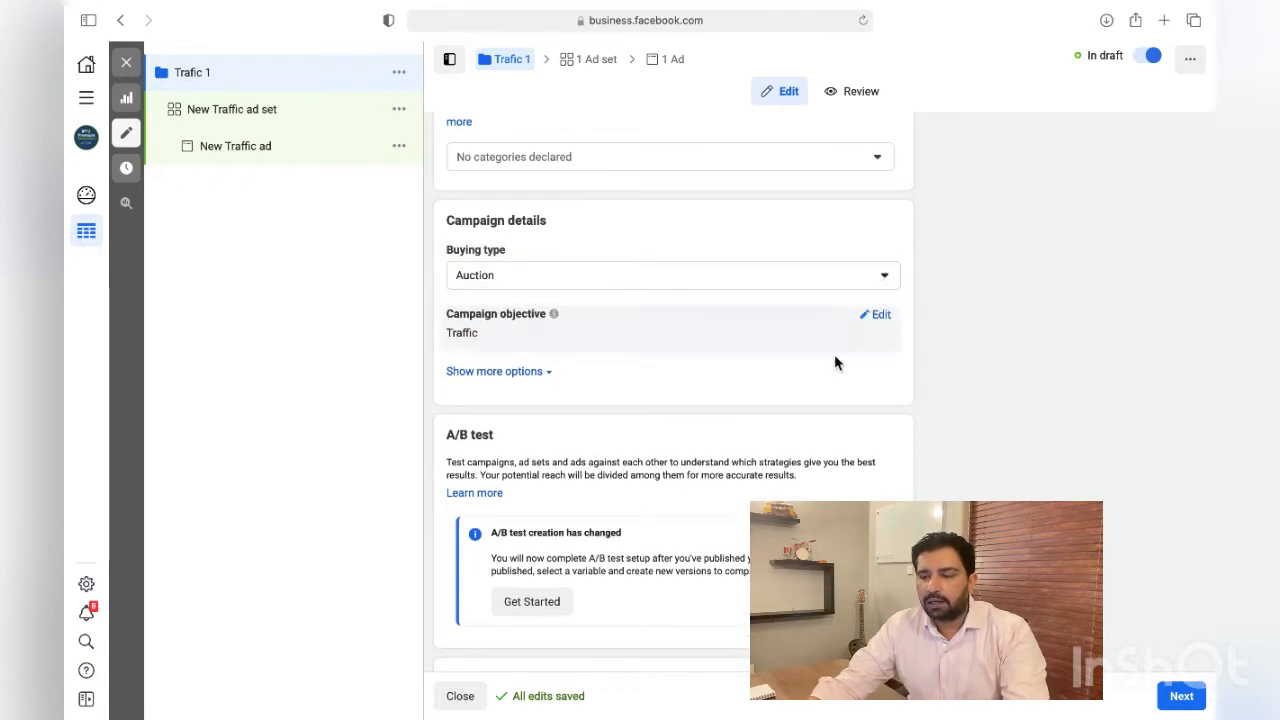
pyautogui.click(545, 373)
pyautogui.scroll(-3, 686, 385)
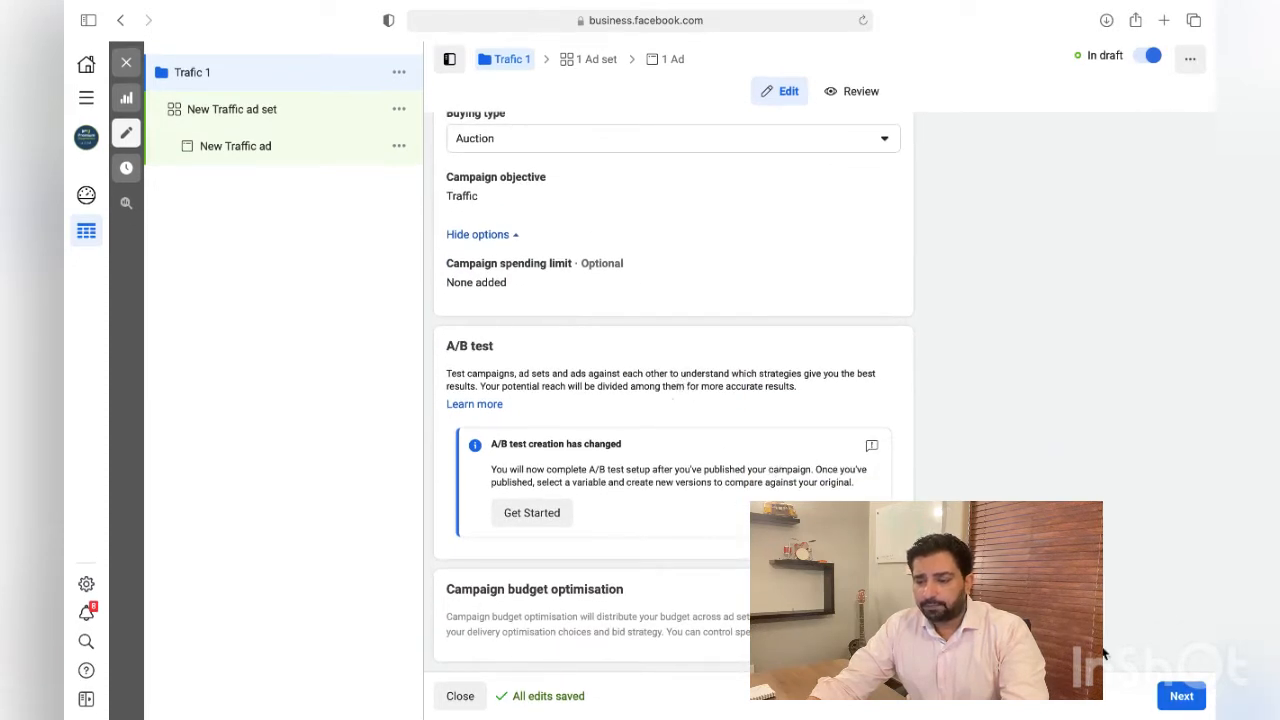
pyautogui.click(1180, 696)
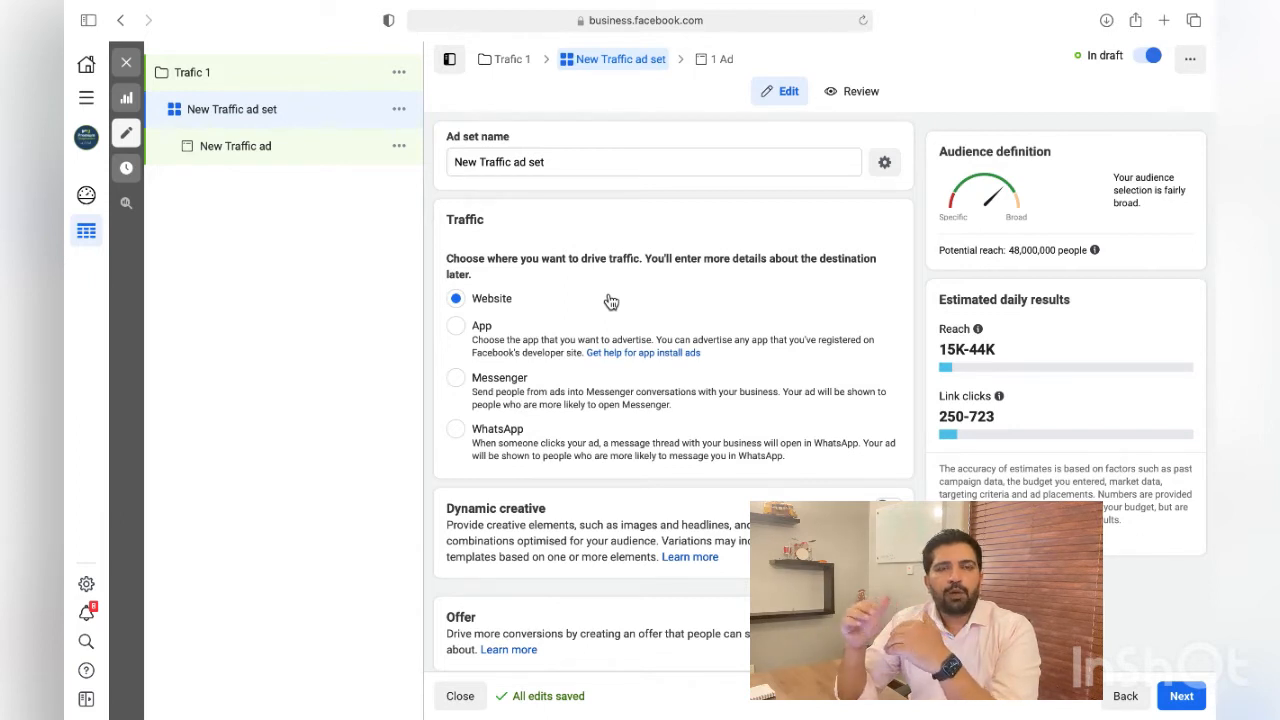
# Keep the ad set on a daily budget and set the amount to Rs2,000.
pyautogui.scroll(-4, 611, 302)
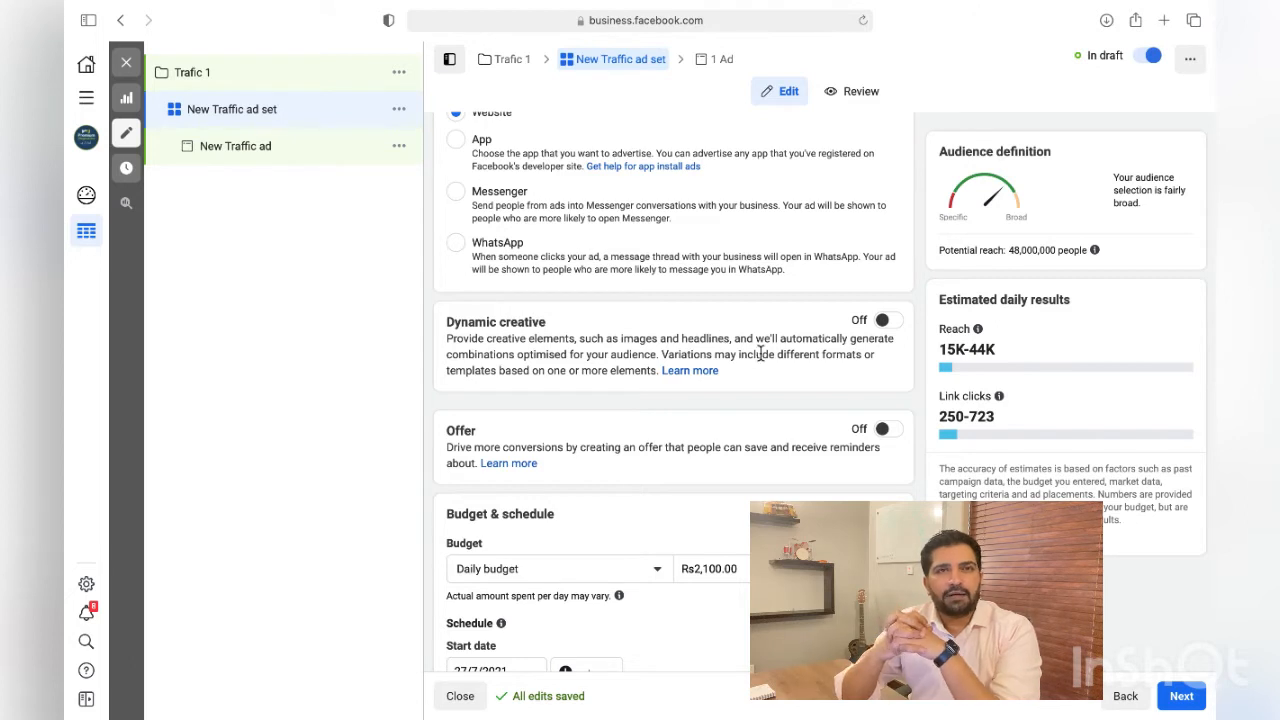
pyautogui.scroll(-6, 760, 353)
pyautogui.click(592, 264)
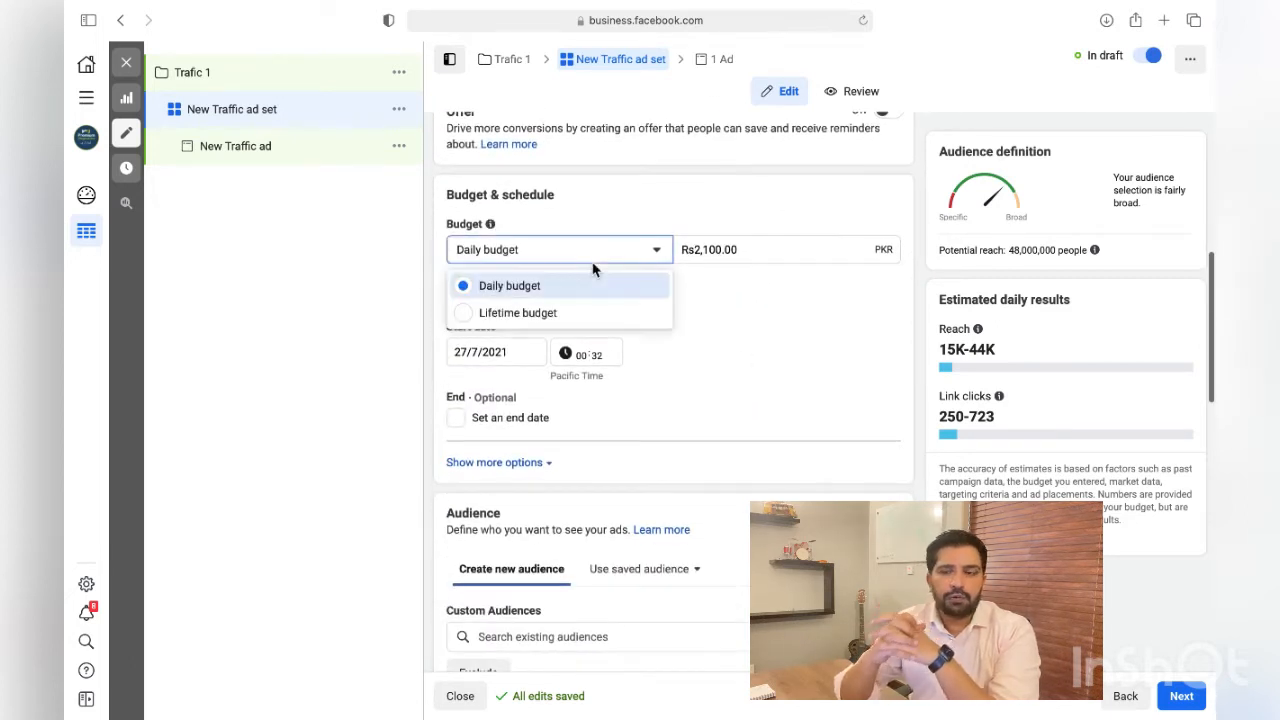
pyautogui.click(725, 326)
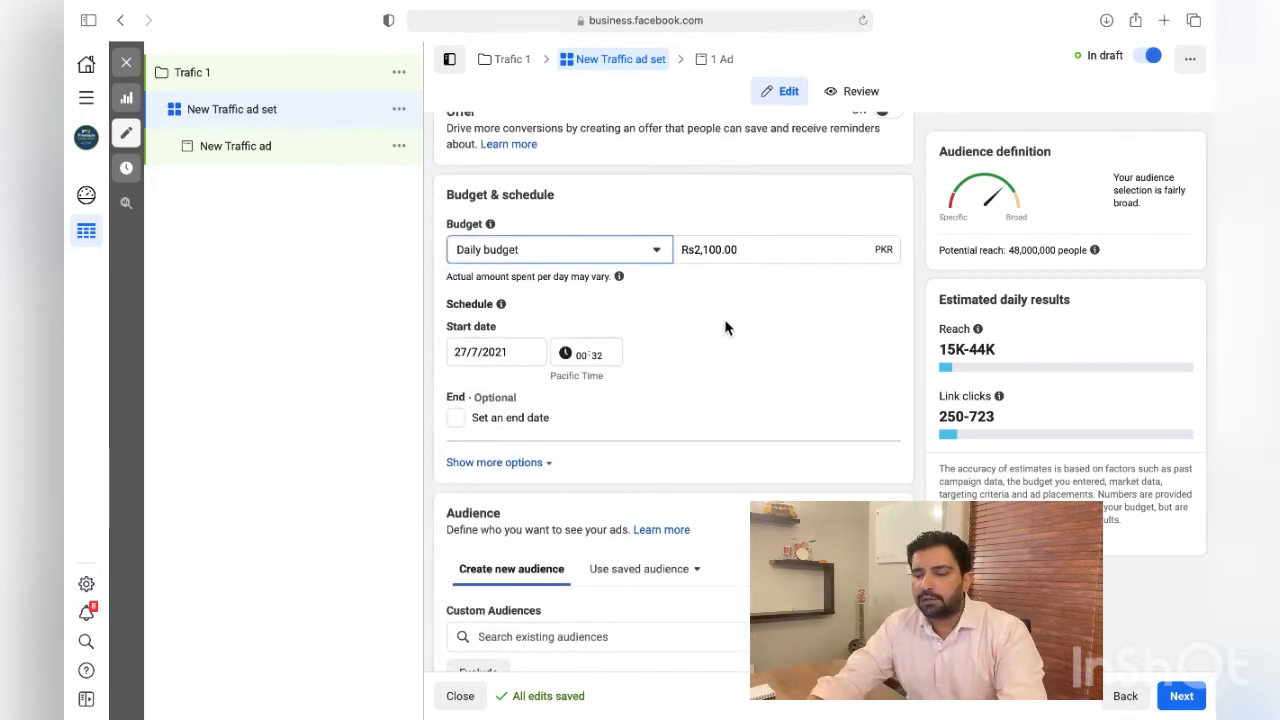
pyautogui.click(785, 250)
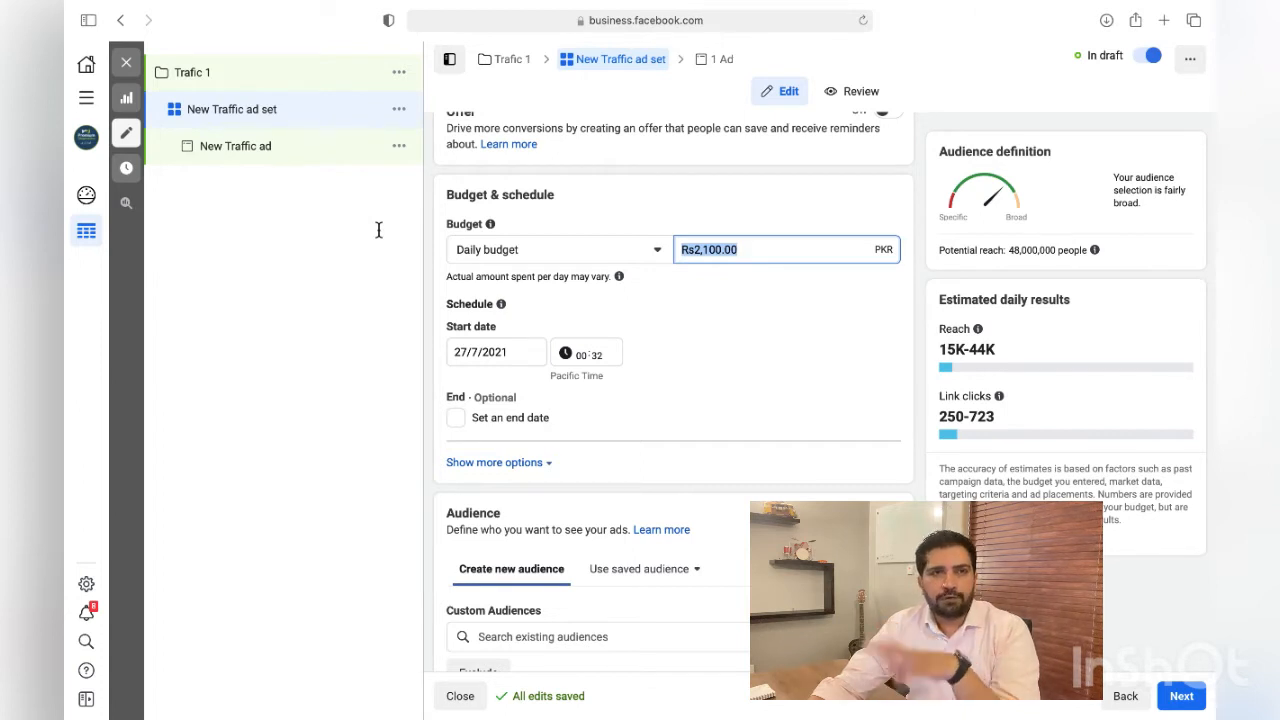
pyautogui.write('2')
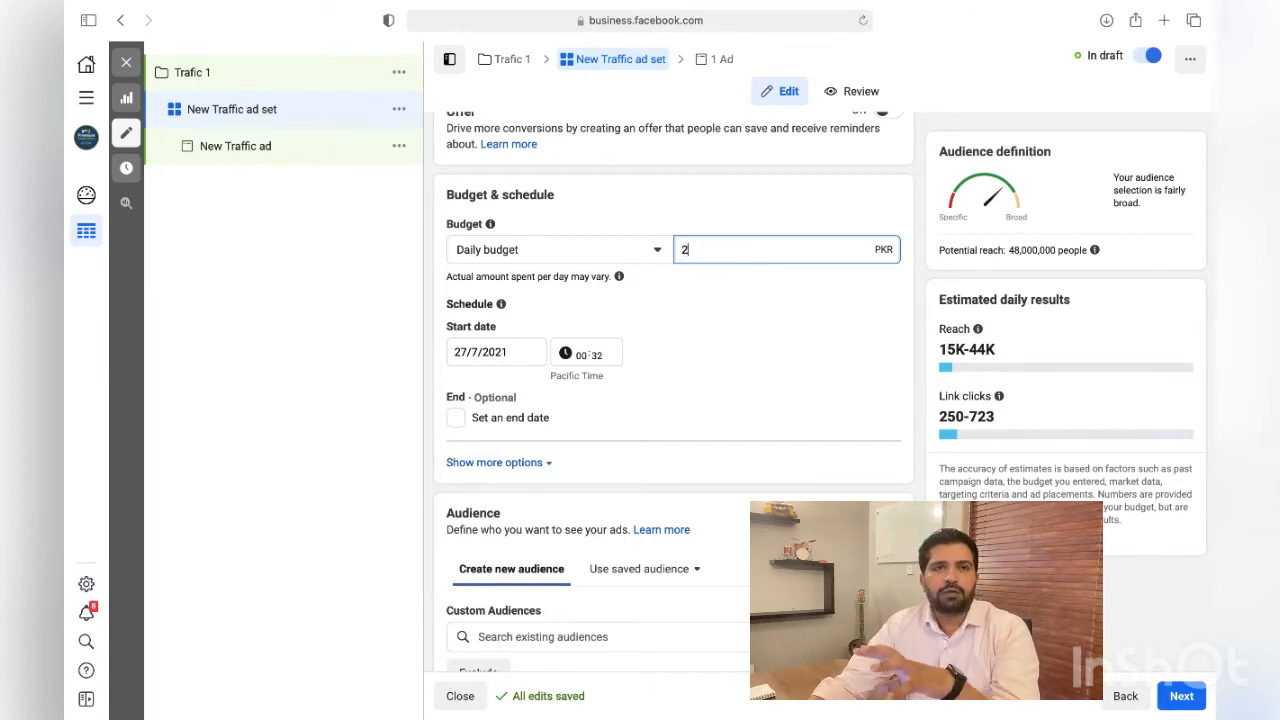
pyautogui.write(',000')
pyautogui.click(832, 360)
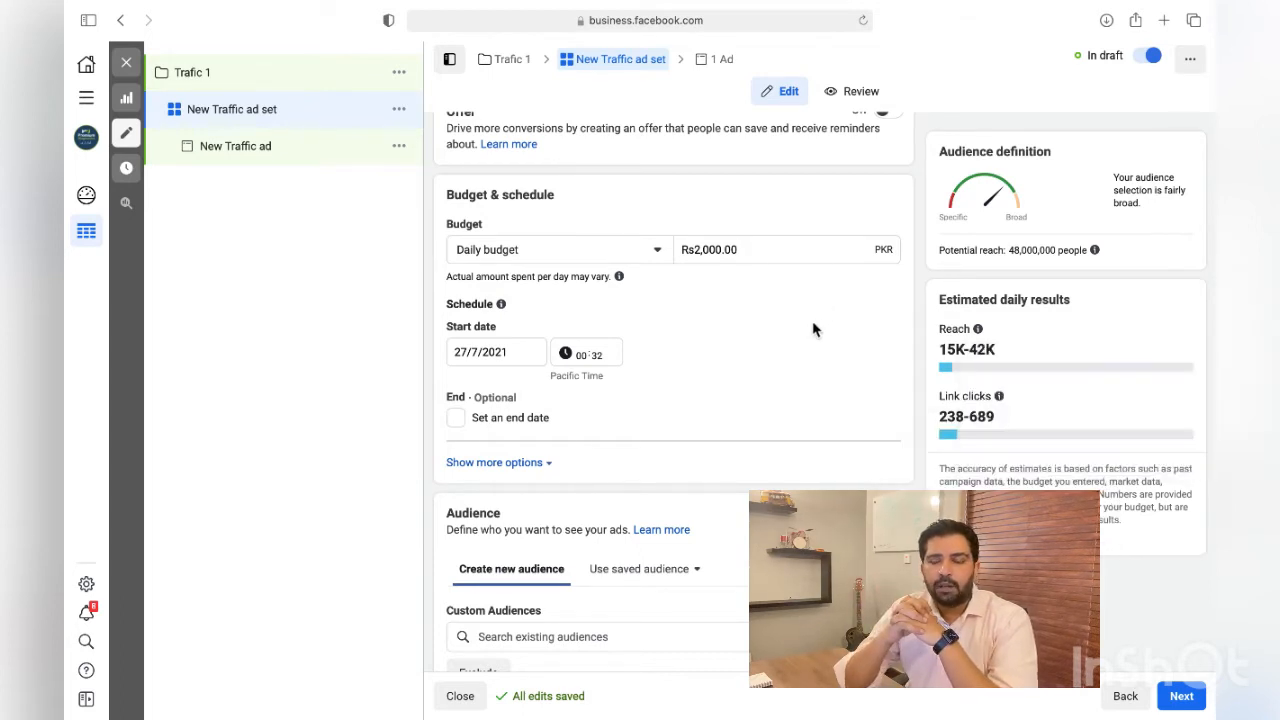
# Set the audience's age range to 20–58 for the ad set.
pyautogui.scroll(-3, 813, 330)
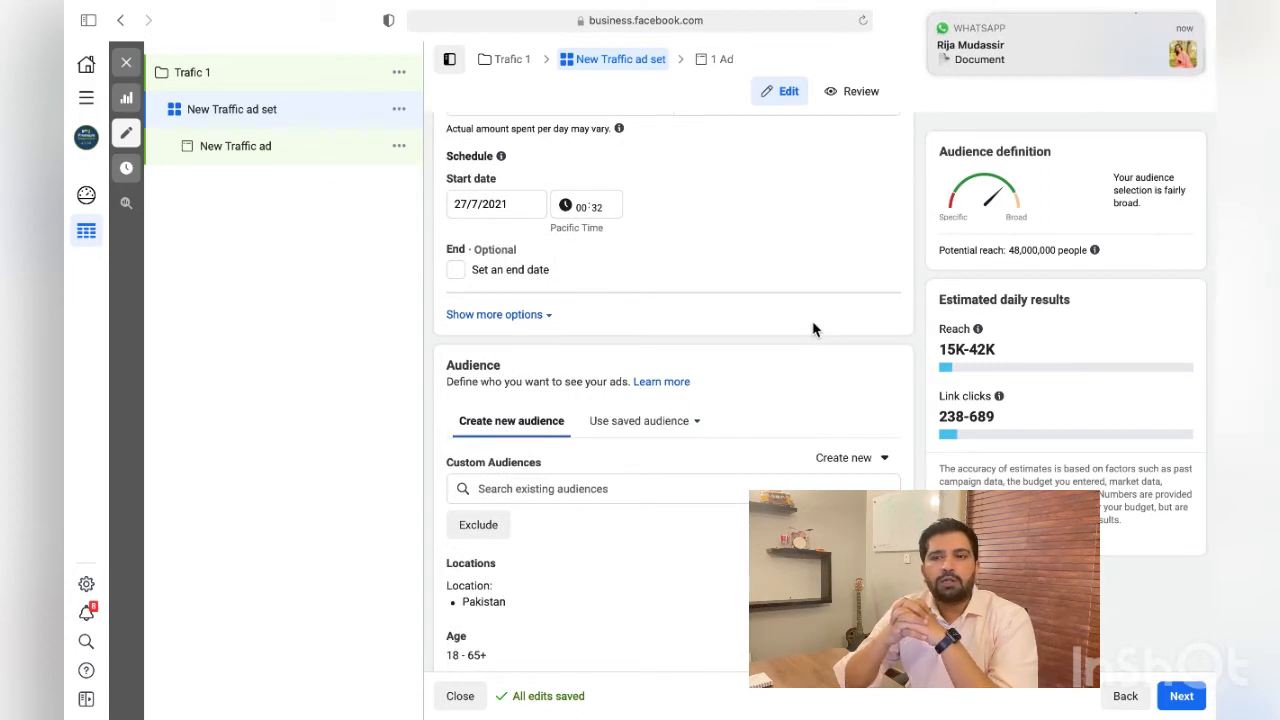
pyautogui.scroll(-3, 813, 330)
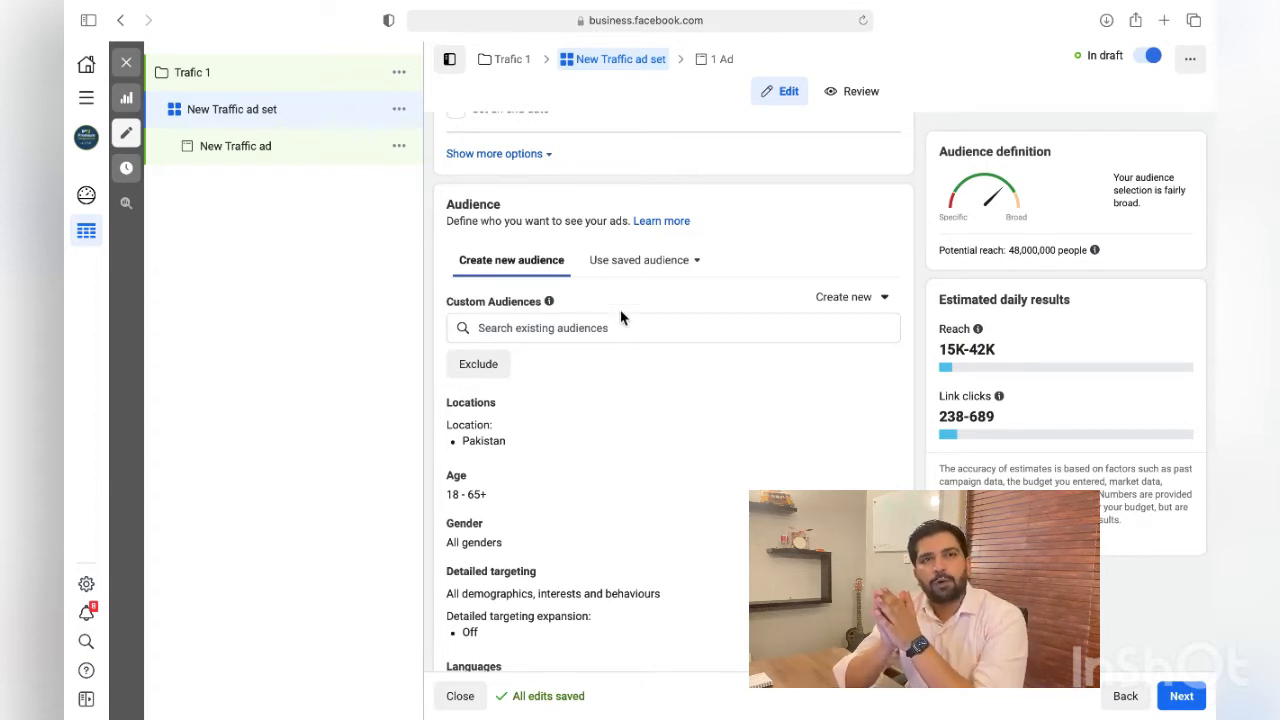
pyautogui.scroll(-1, 620, 312)
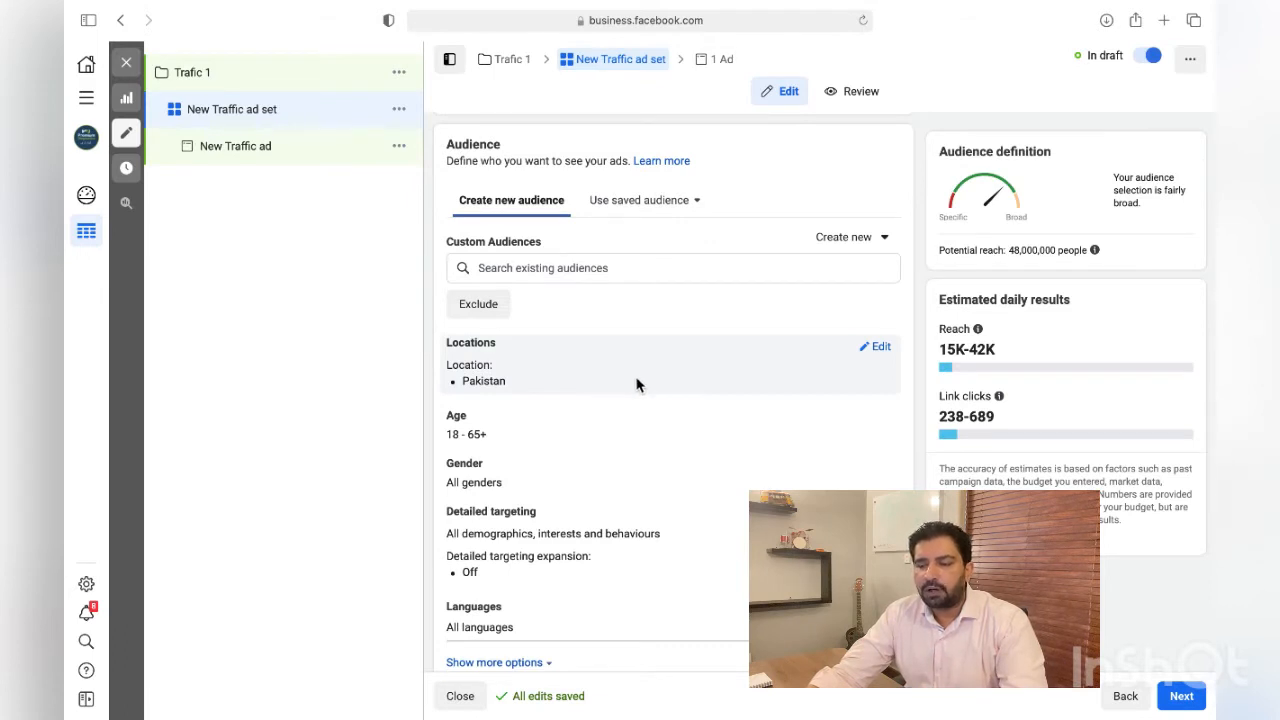
pyautogui.scroll(-2, 637, 384)
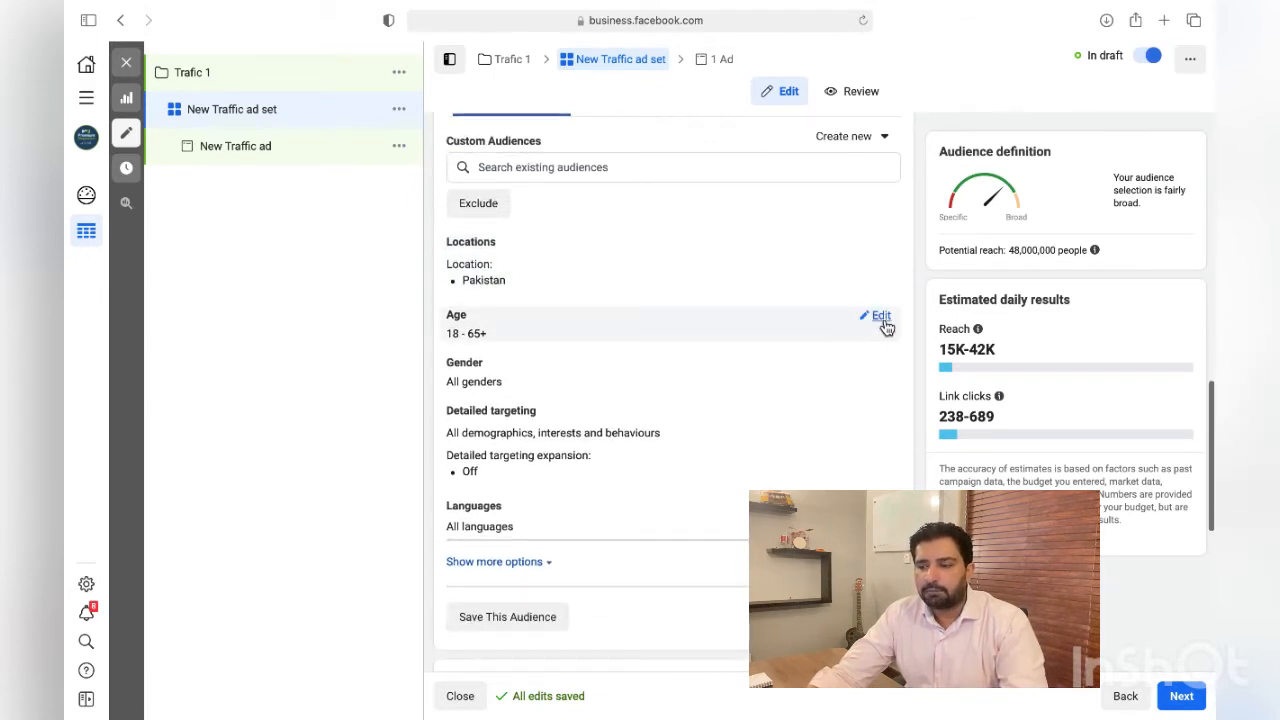
pyautogui.click(880, 318)
pyautogui.click(501, 340)
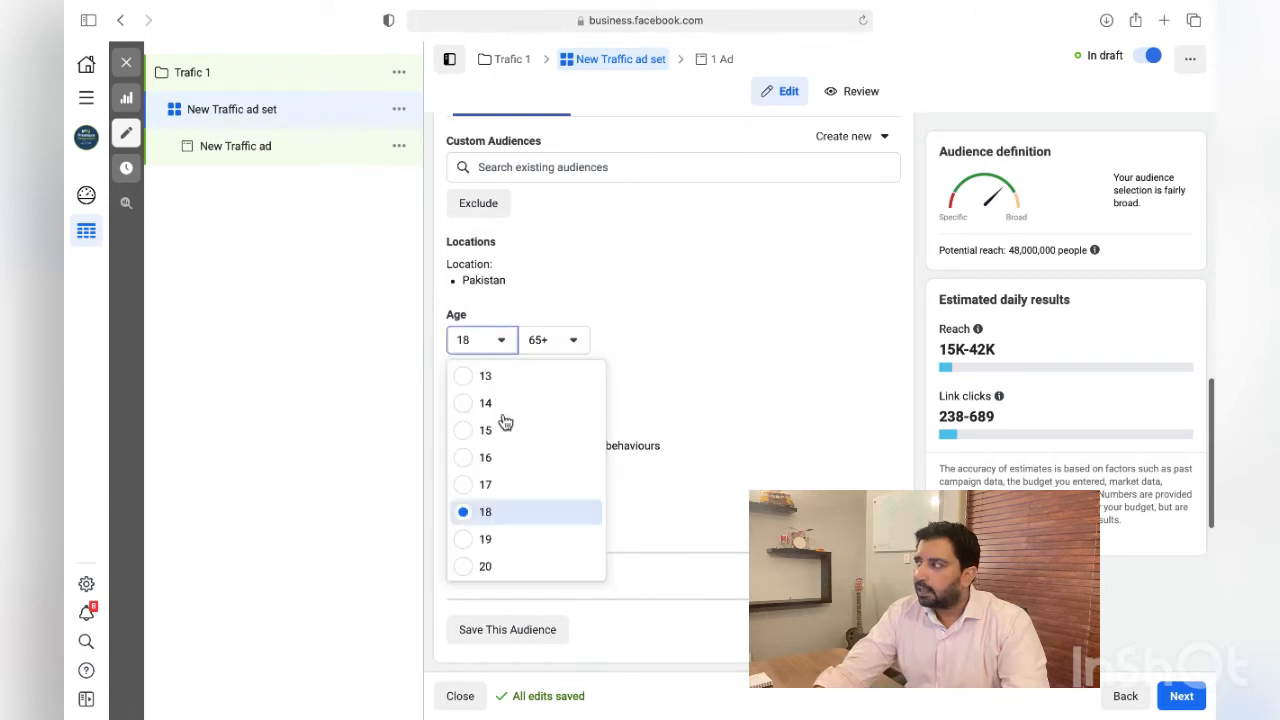
pyautogui.click(460, 577)
pyautogui.click(575, 340)
pyautogui.click(575, 338)
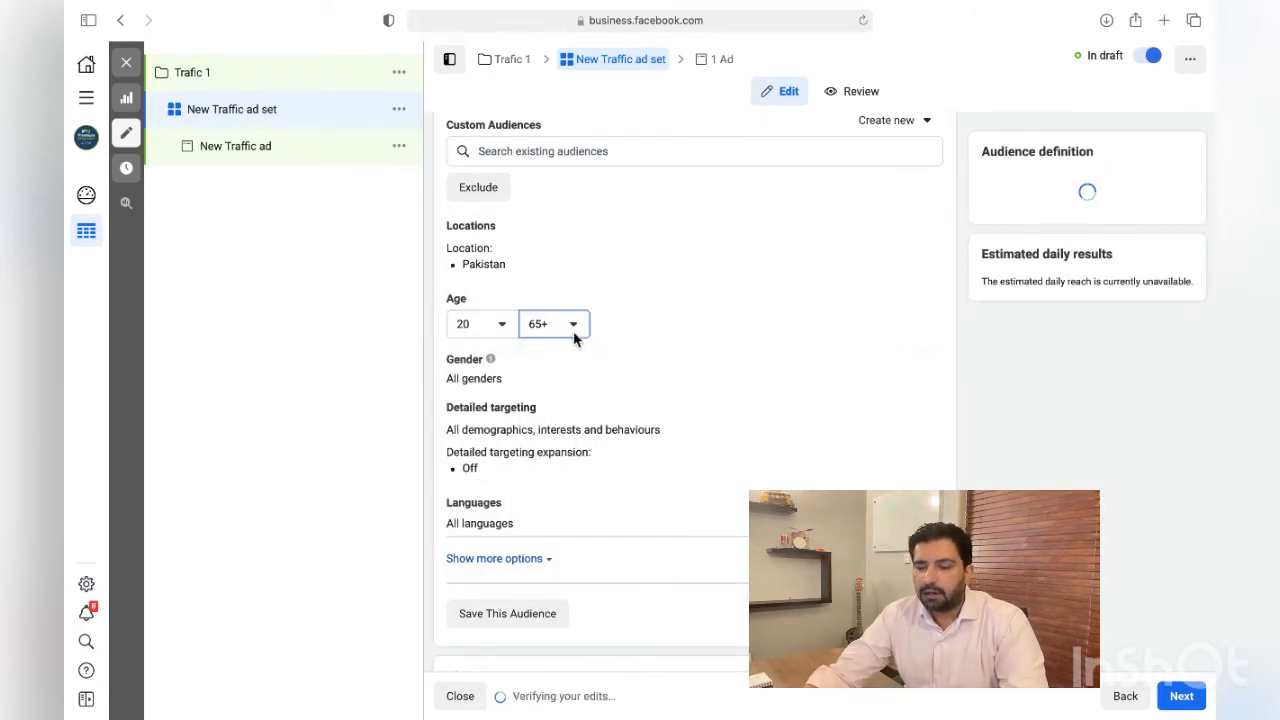
pyautogui.click(575, 338)
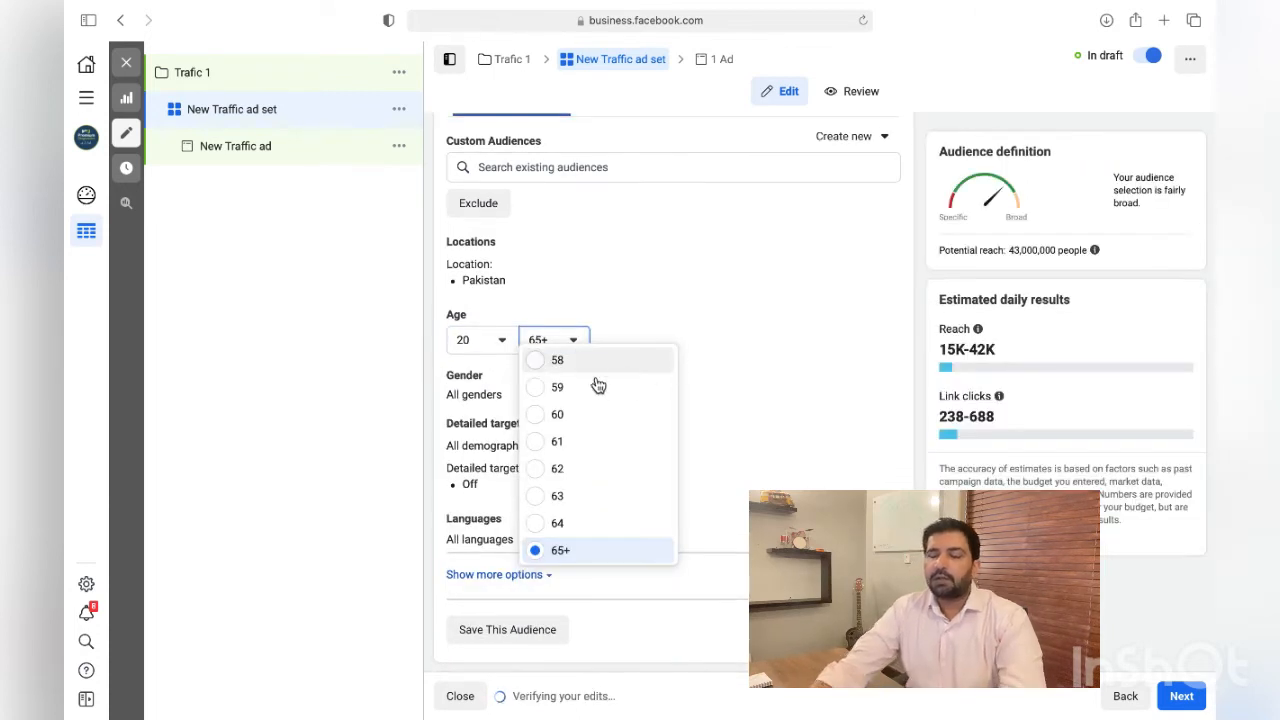
pyautogui.click(595, 362)
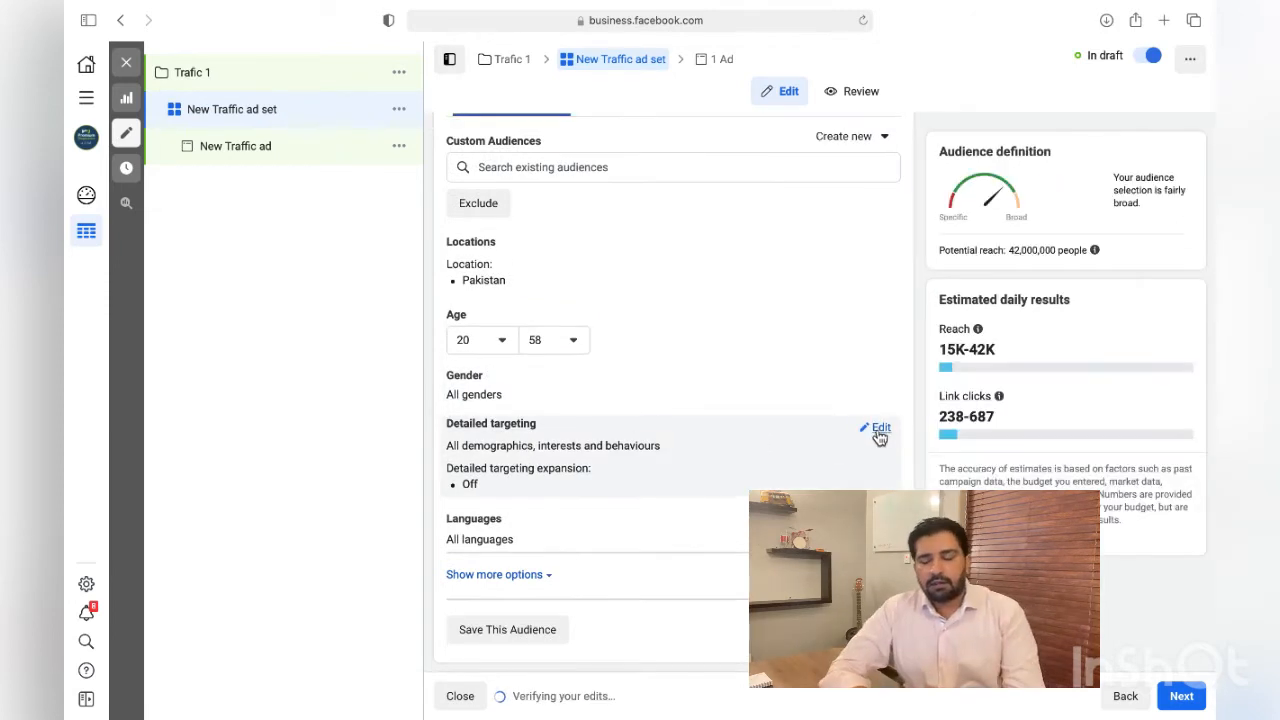
# Search detailed targeting for "fashion" and add the "Shopping and fashion" interest to the audience.
pyautogui.click(879, 430)
pyautogui.click(676, 467)
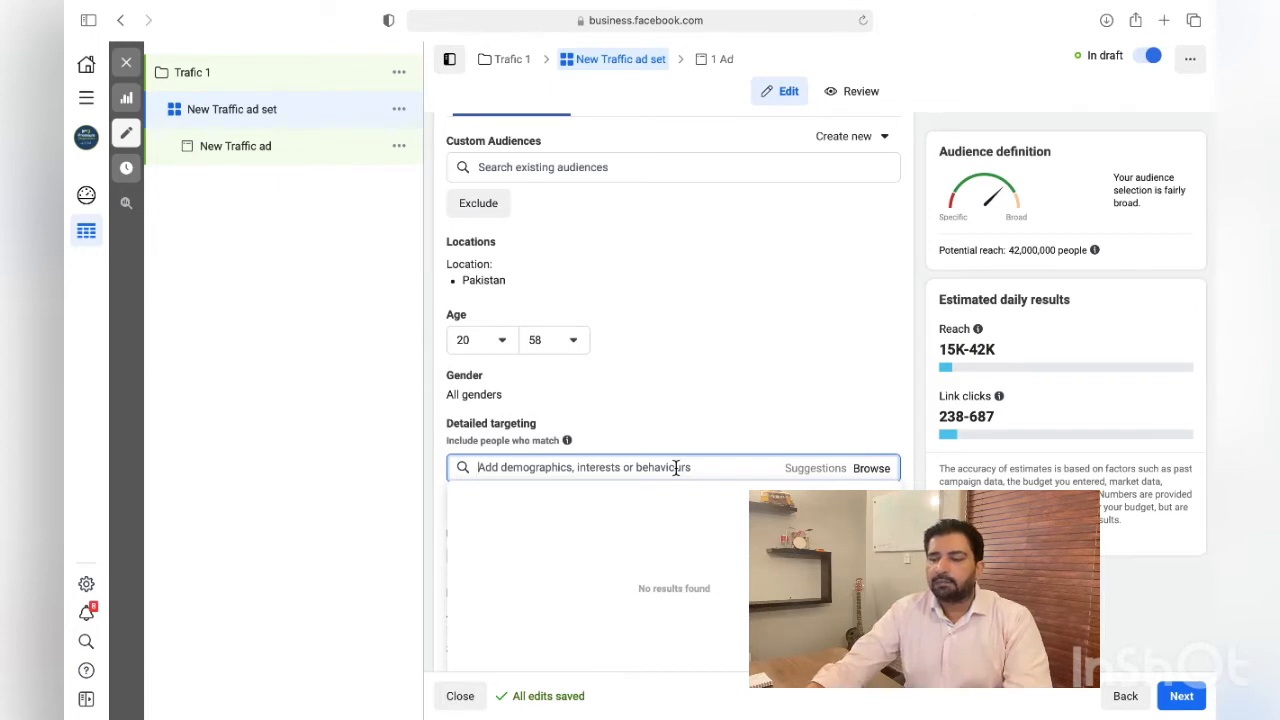
pyautogui.write('fashion')
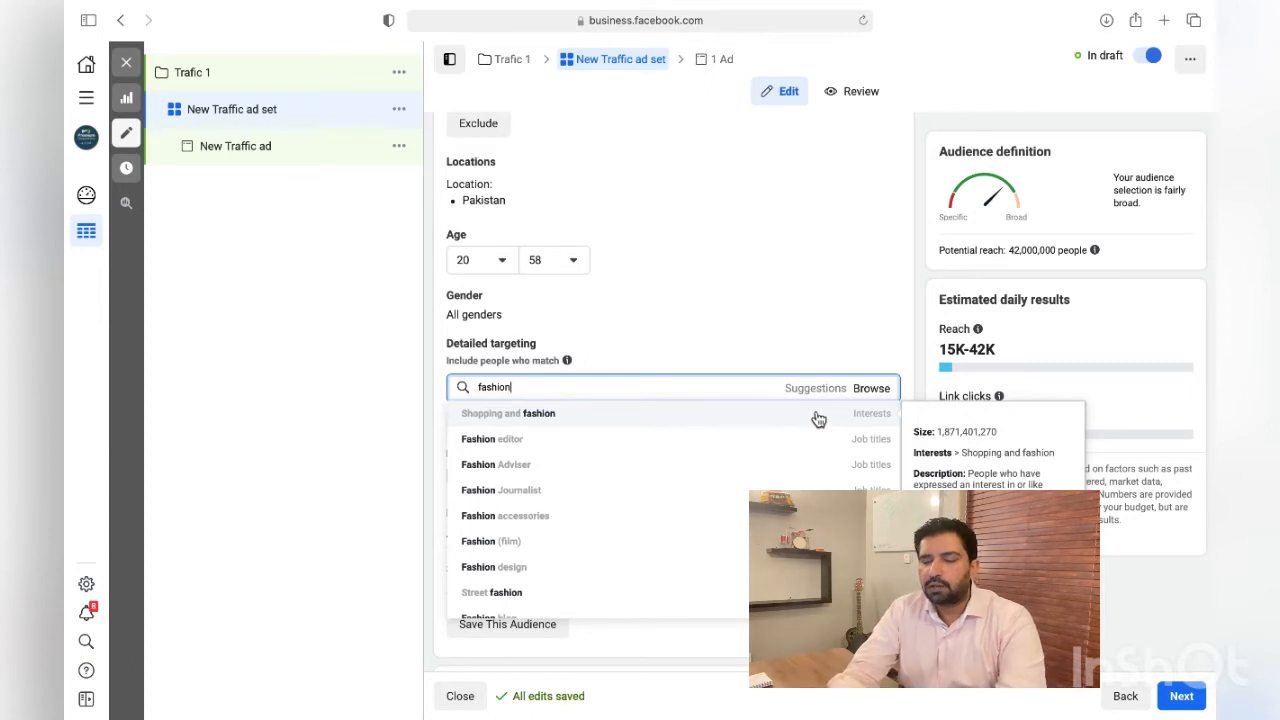
pyautogui.click(691, 421)
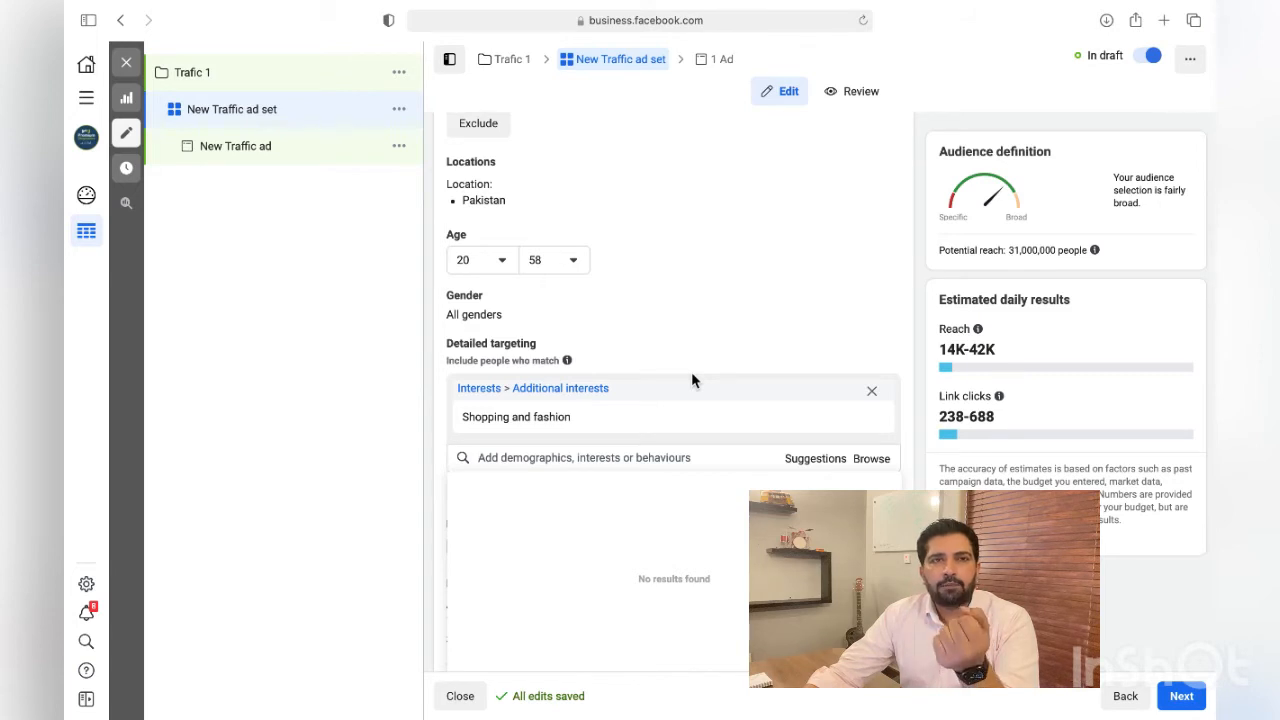
pyautogui.click(318, 374)
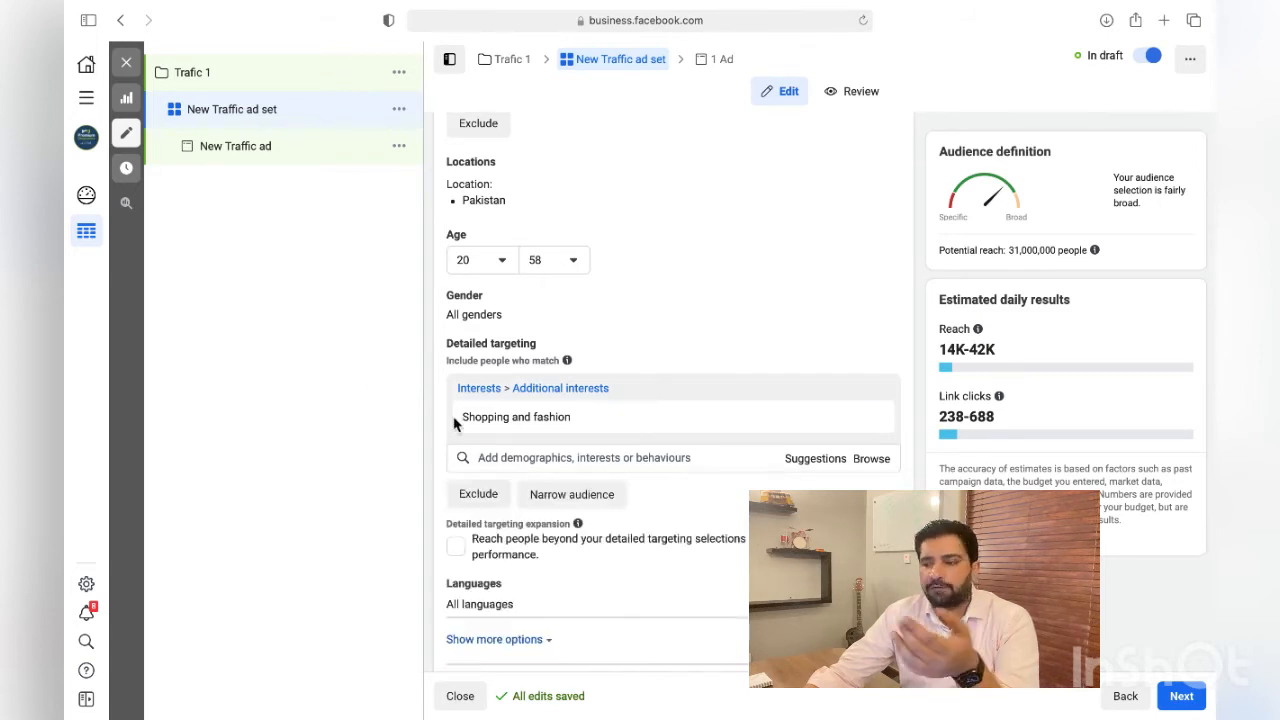
pyautogui.scroll(-1, 678, 423)
pyautogui.scroll(-2, 678, 430)
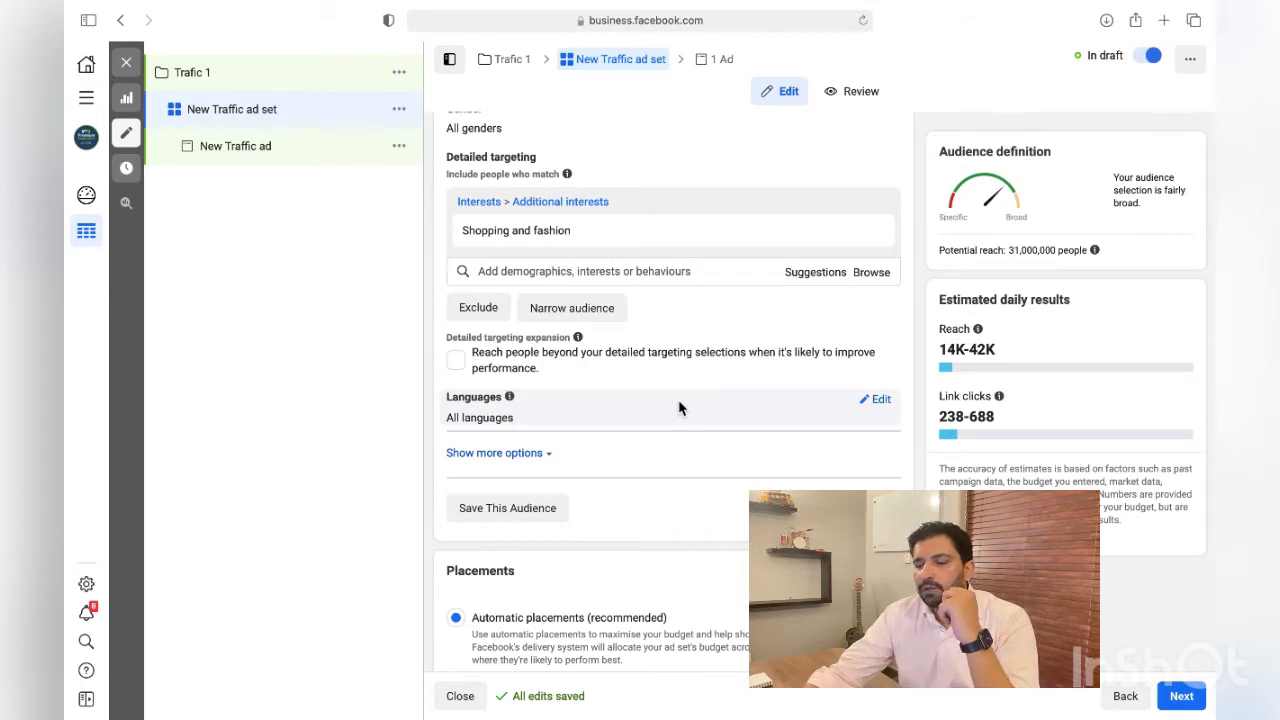
pyautogui.scroll(-1, 678, 407)
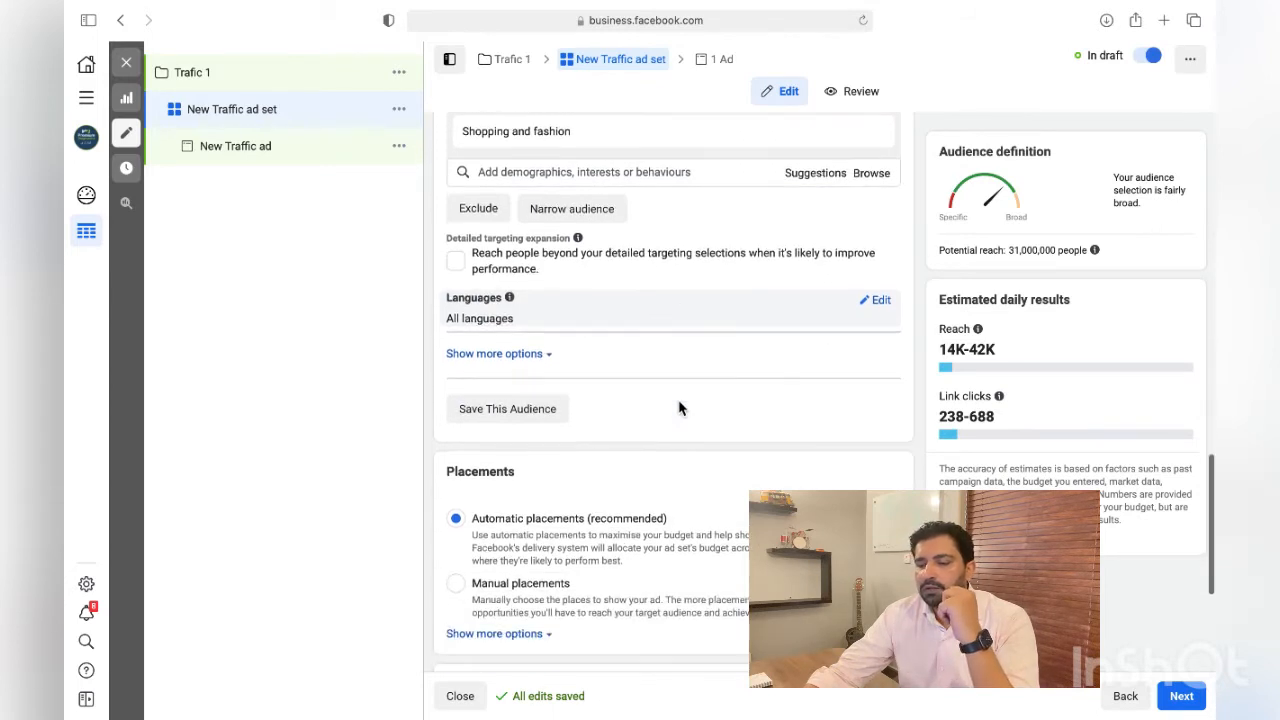
pyautogui.click(520, 410)
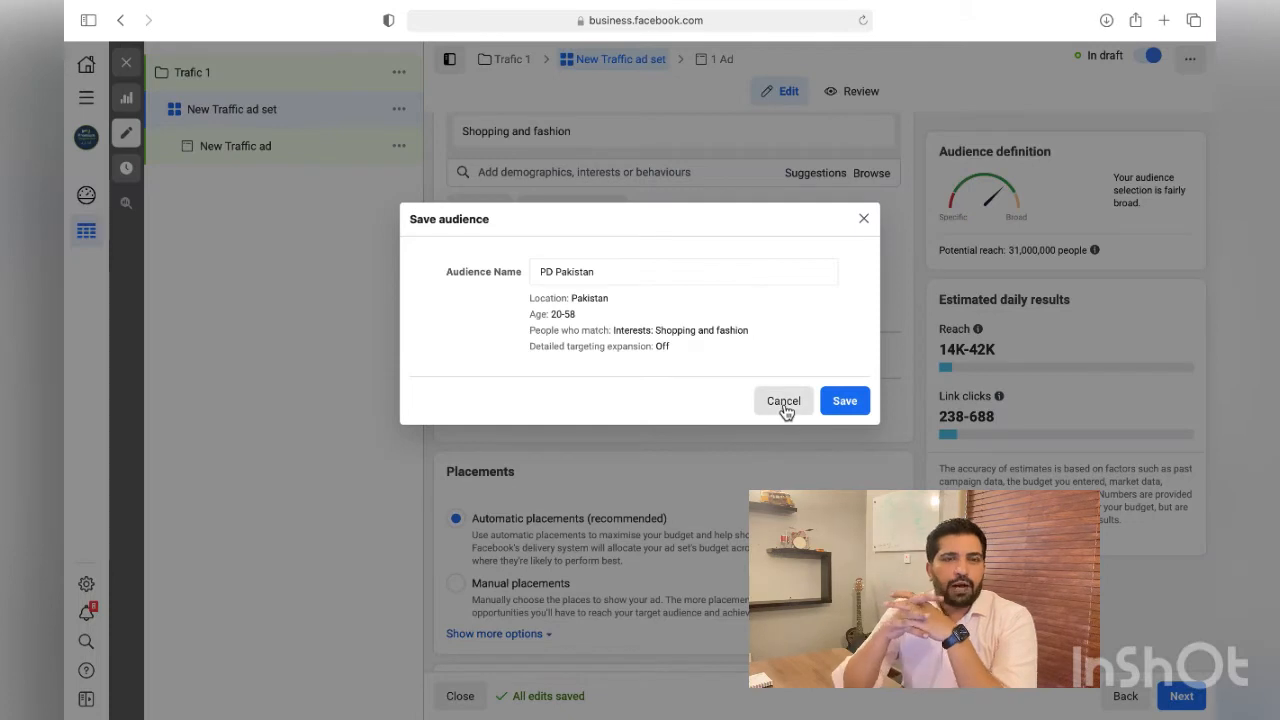
pyautogui.tripleClick(623, 271)
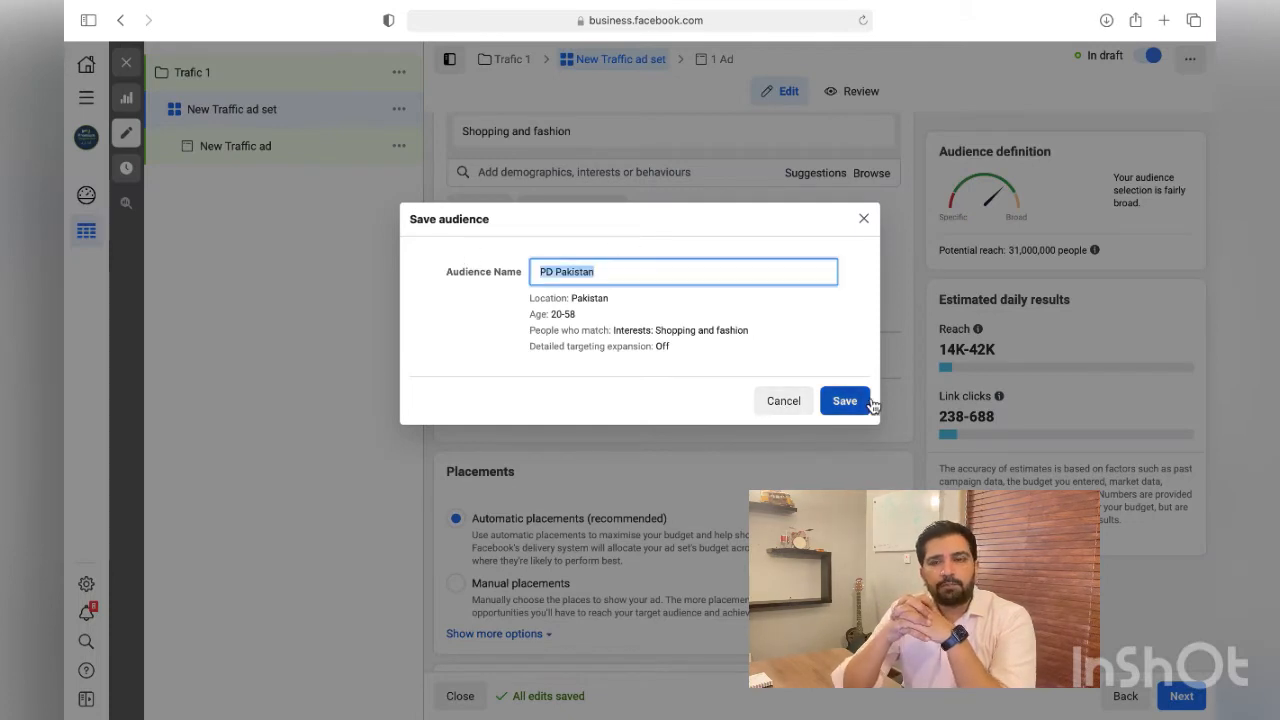
pyautogui.click(786, 401)
# Keep automatic placements and set the optimisation for ad delivery to Landing page views.
pyautogui.scroll(-2, 640, 486)
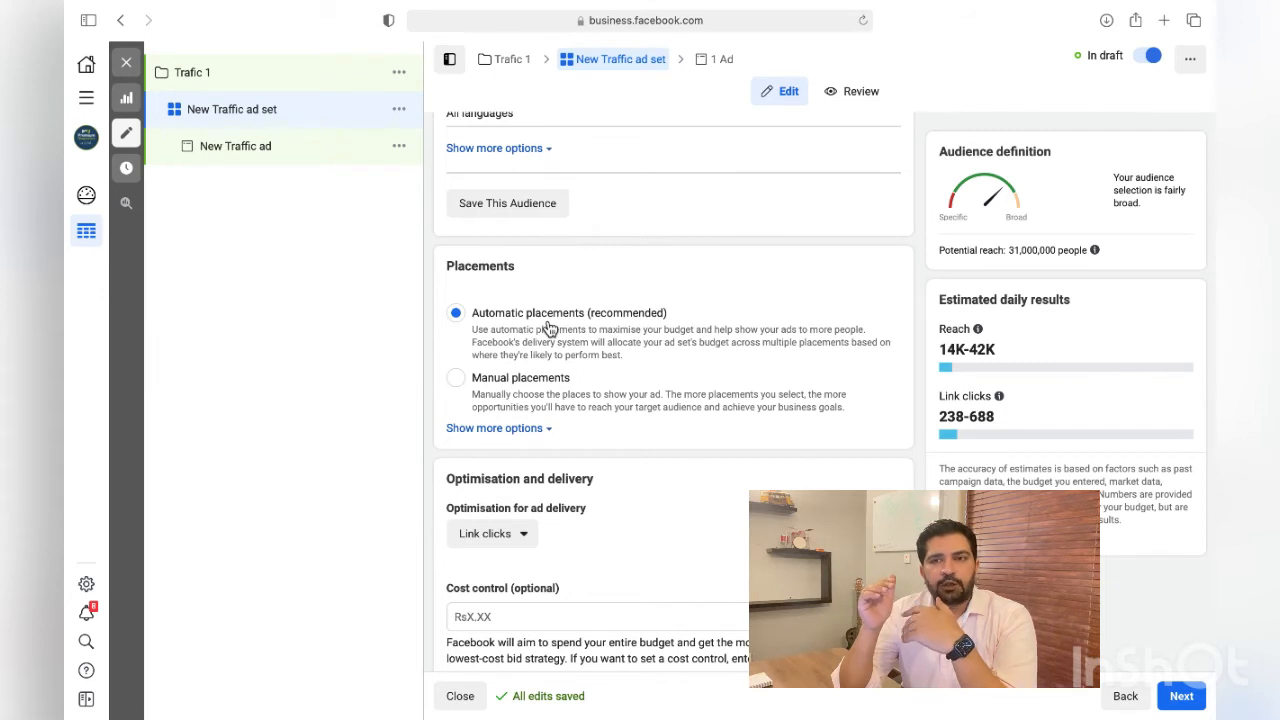
pyautogui.scroll(-2, 617, 366)
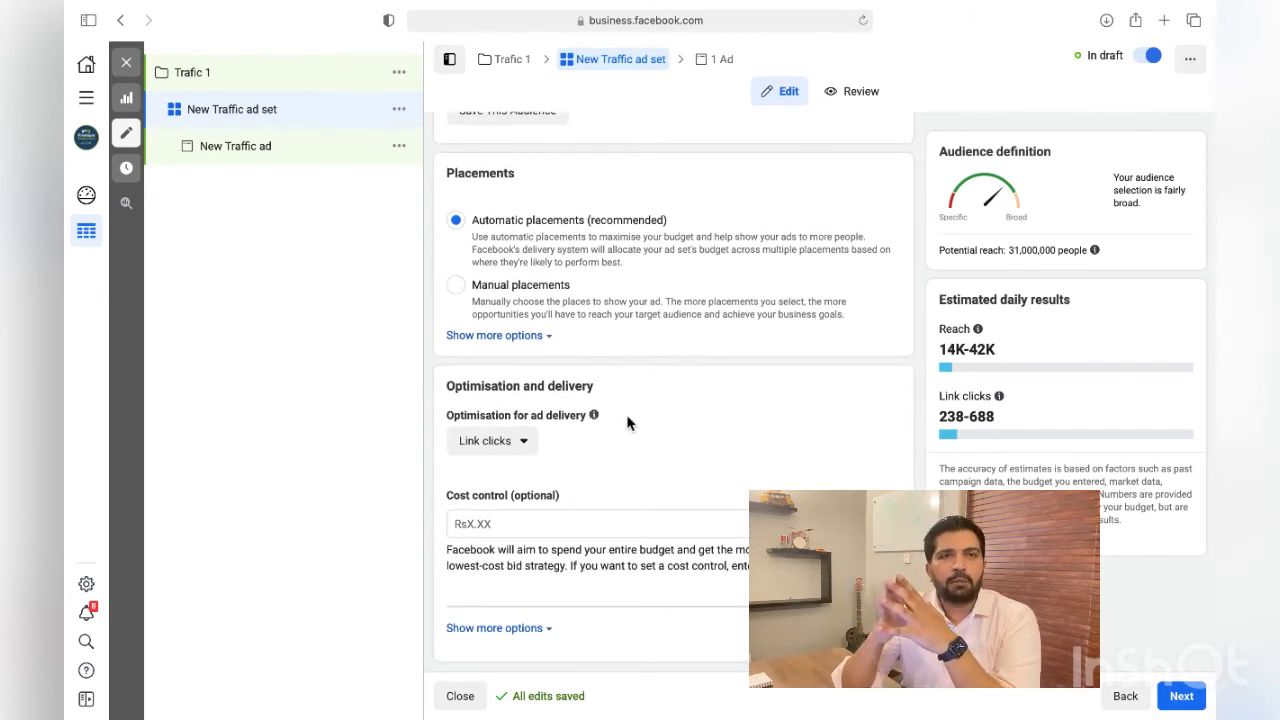
pyautogui.click(523, 447)
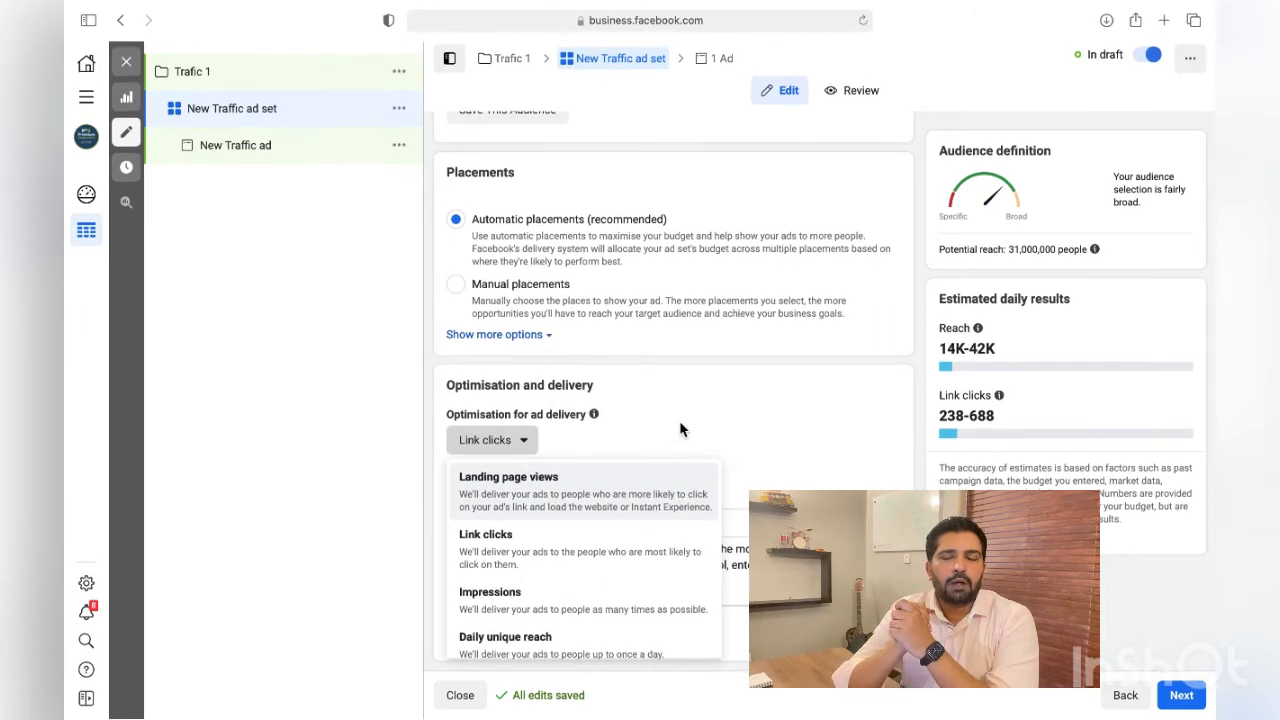
pyautogui.scroll(-1, 611, 548)
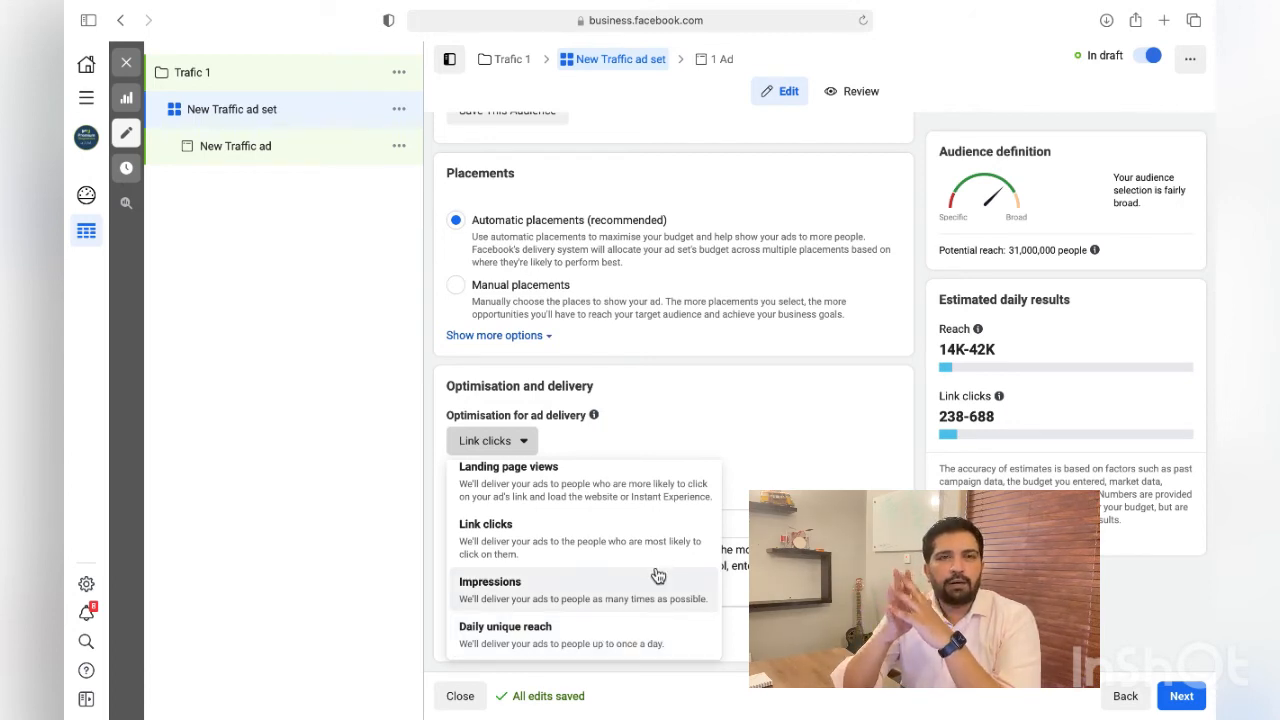
pyautogui.scroll(1, 650, 540)
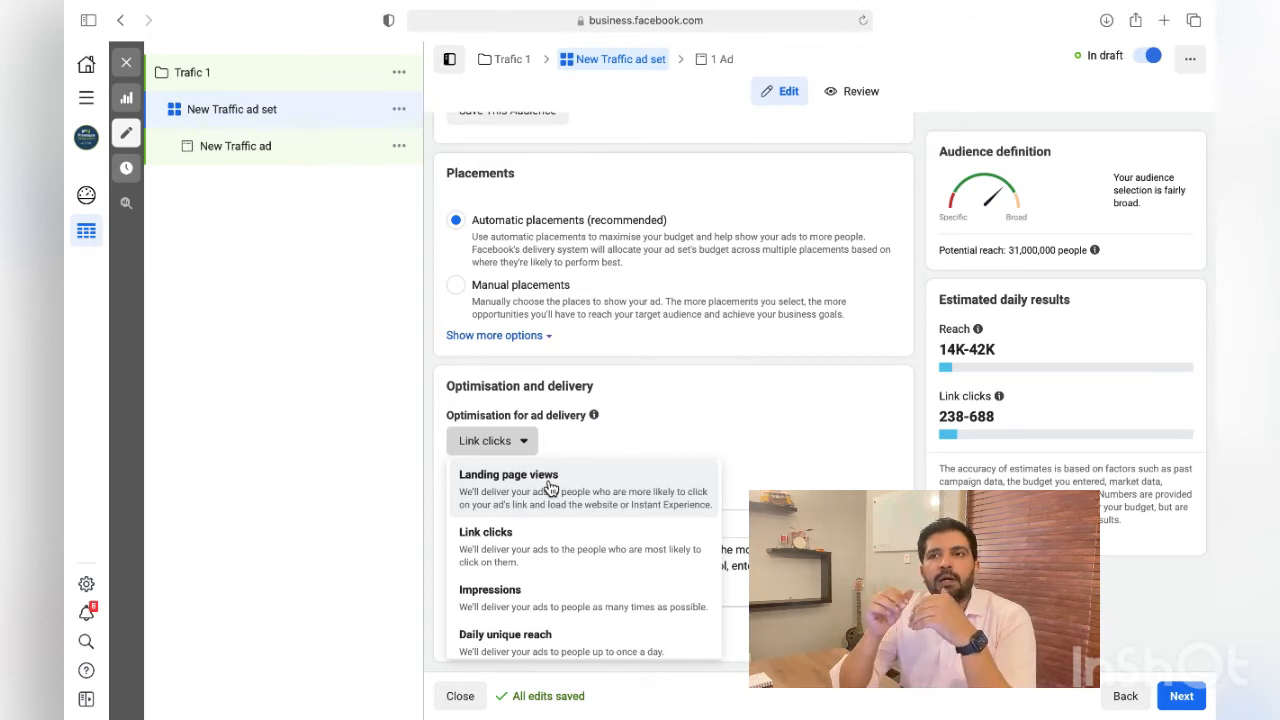
pyautogui.click(549, 488)
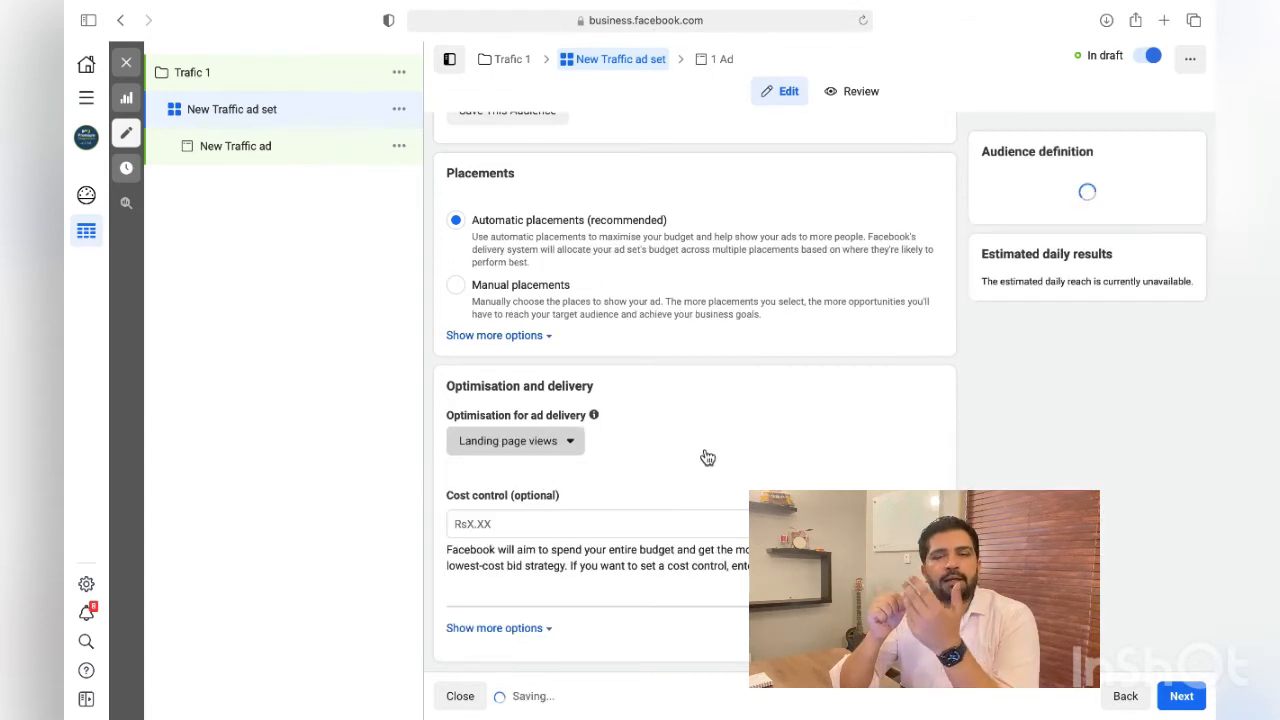
# Continue to the ad level, choose the premiumdiagnostics Instagram account, and set the ad format to Carousel.
pyautogui.click(1182, 697)
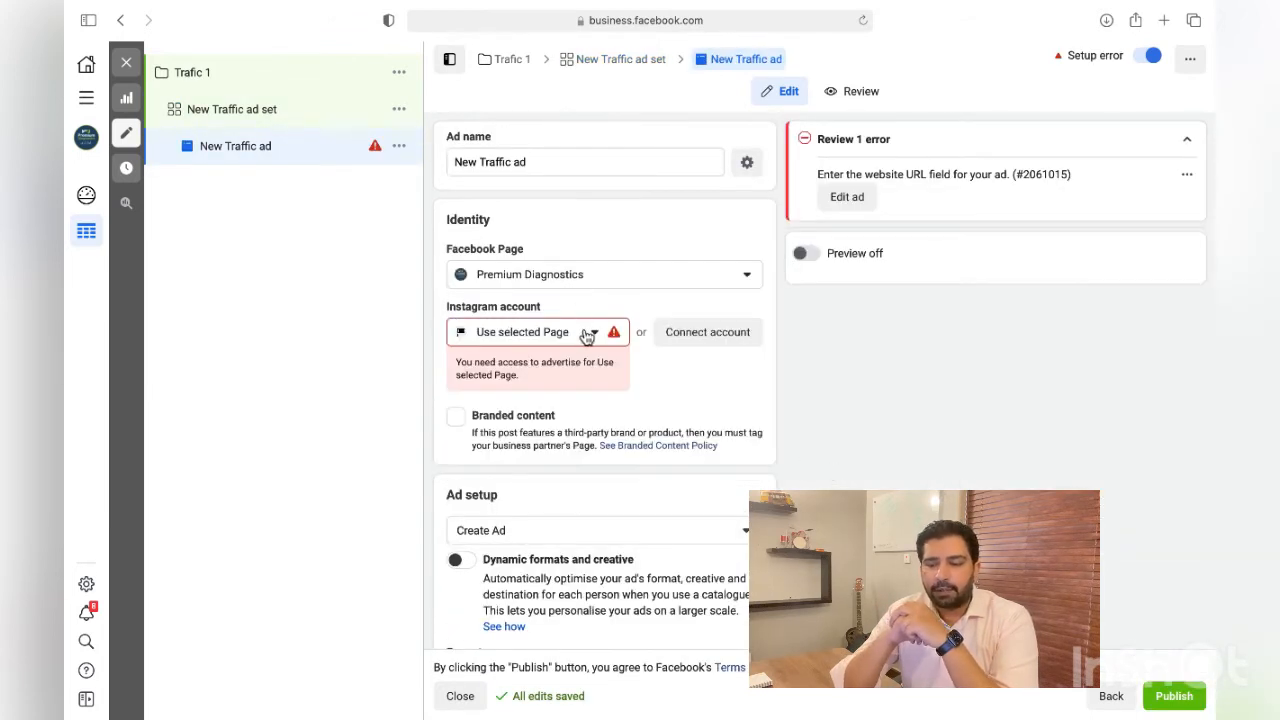
pyautogui.click(586, 333)
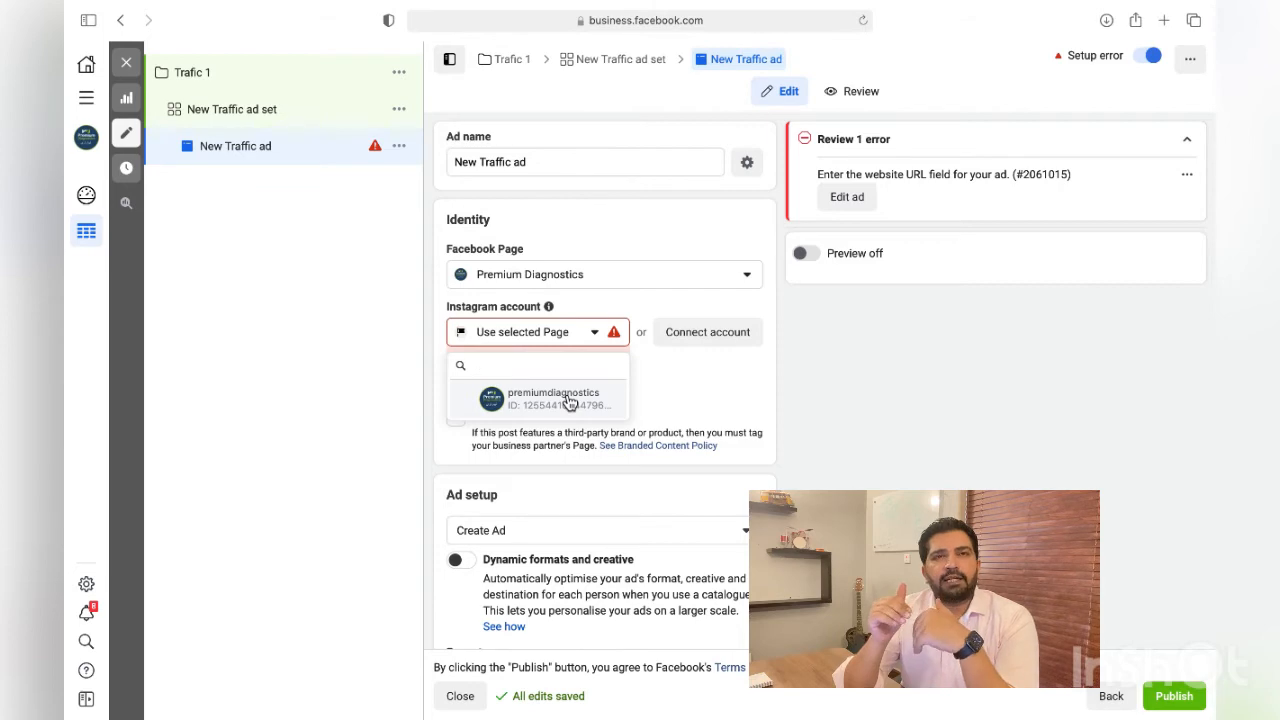
pyautogui.click(565, 400)
pyautogui.scroll(-5, 620, 377)
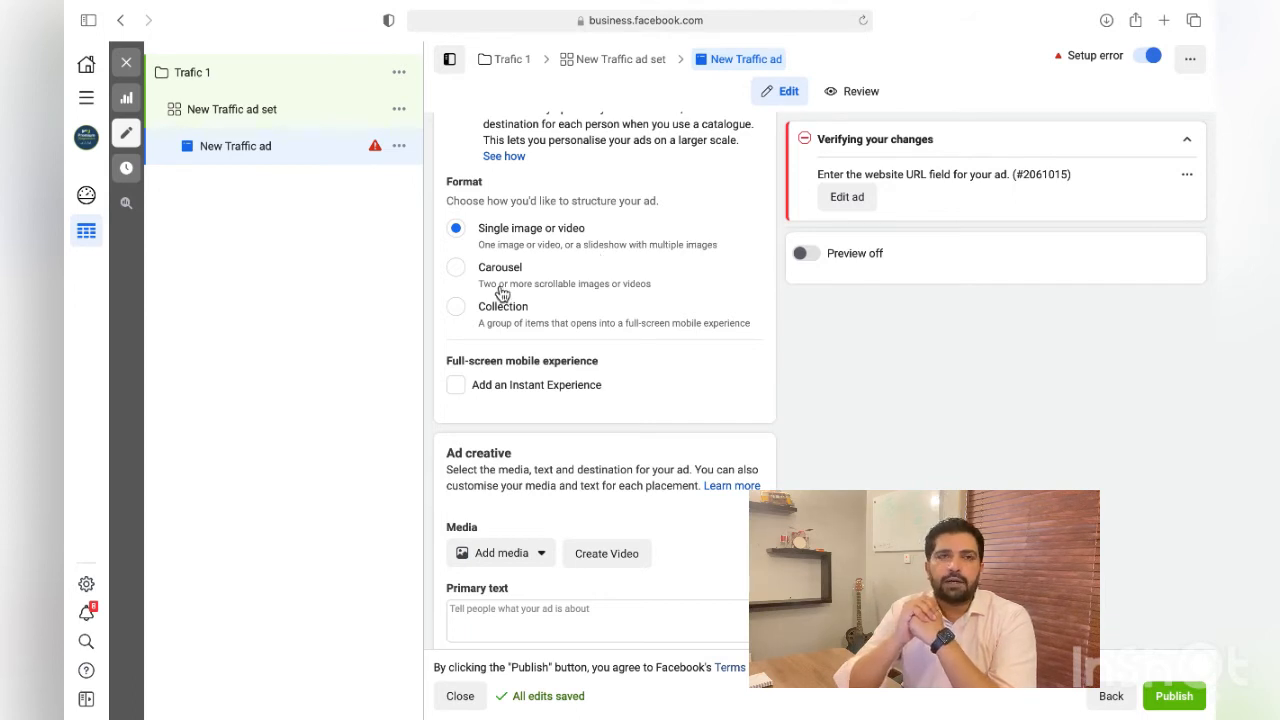
pyautogui.click(466, 270)
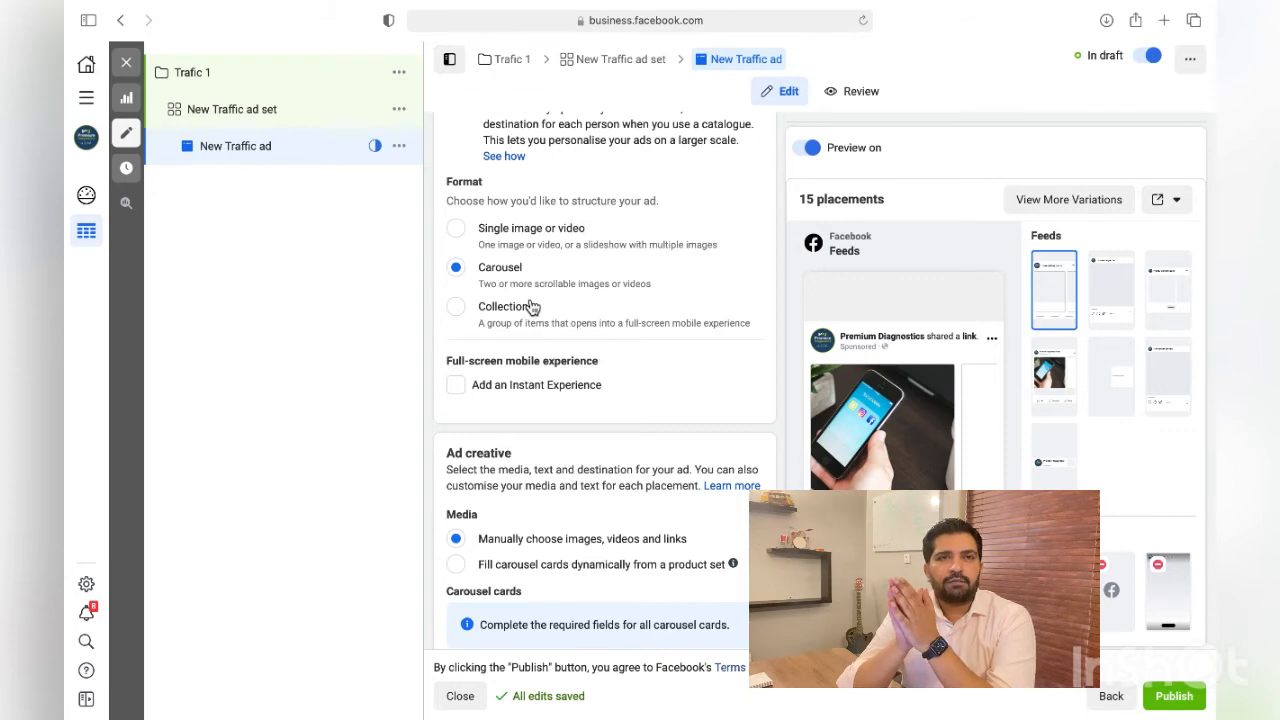
# Enter "shirts" as the headline of the first carousel card.
pyautogui.scroll(-4, 532, 308)
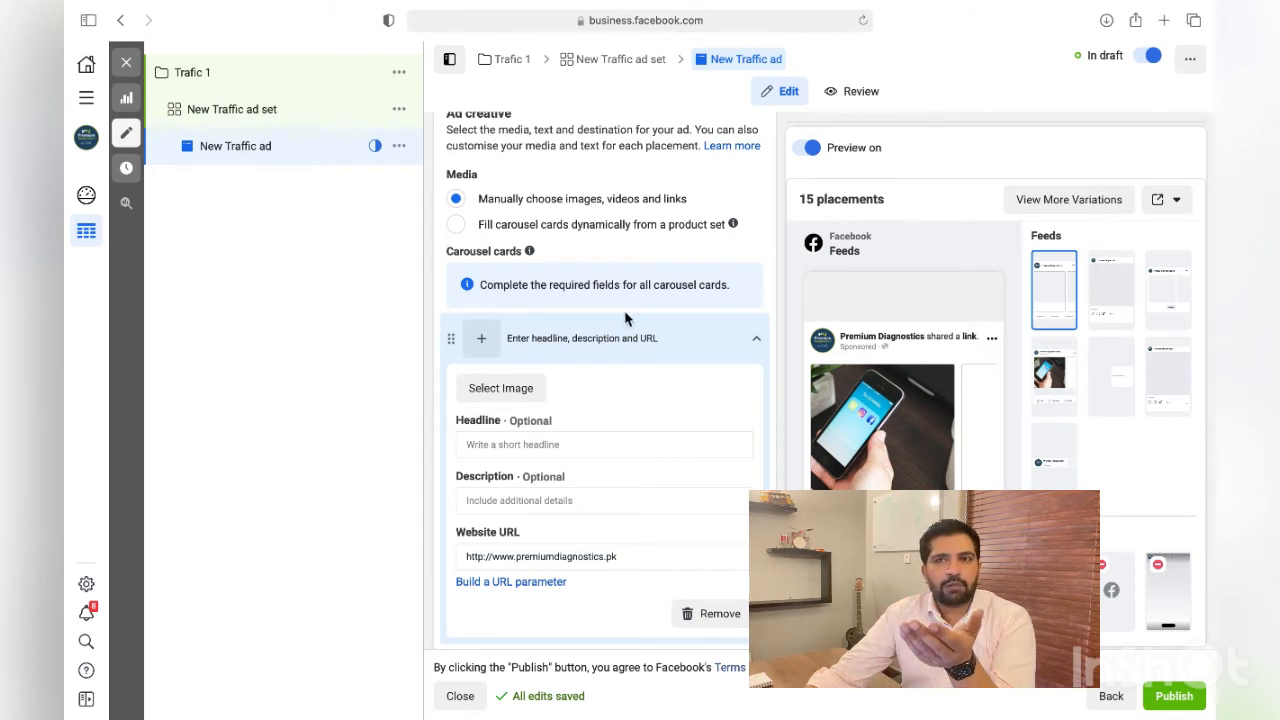
pyautogui.scroll(-5, 620, 320)
pyautogui.scroll(2, 623, 315)
pyautogui.click(542, 253)
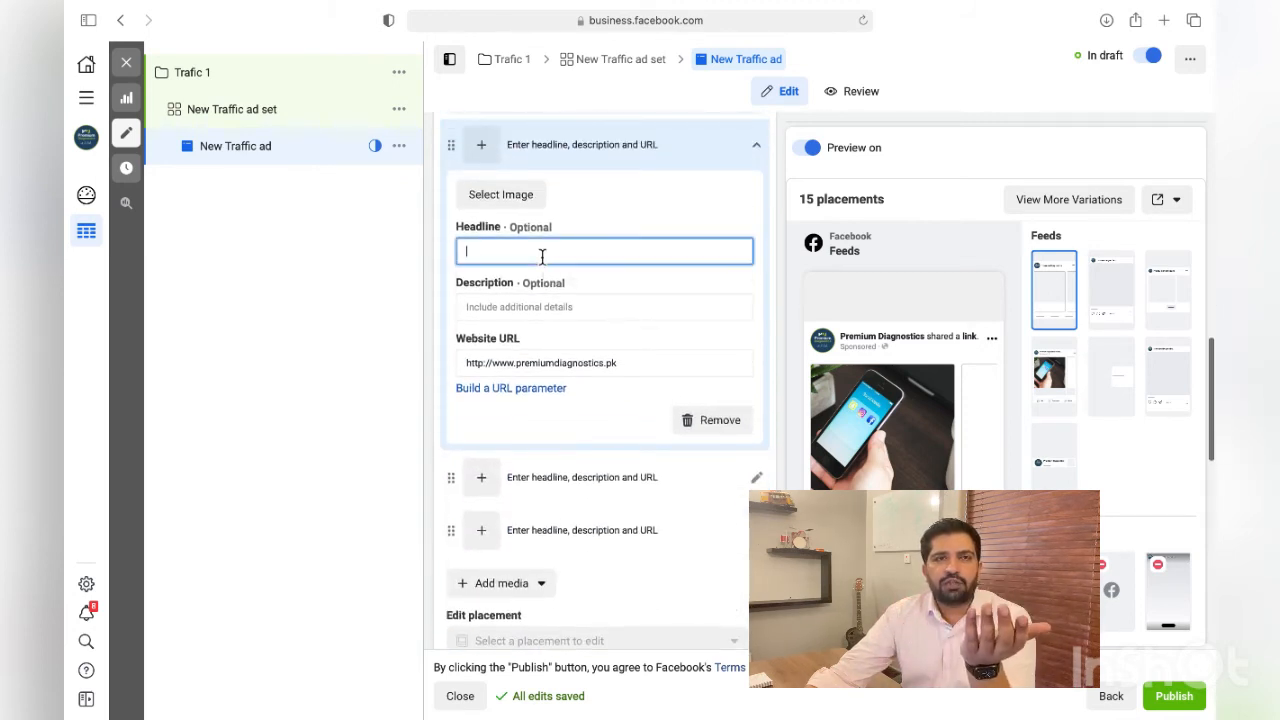
pyautogui.write('s')
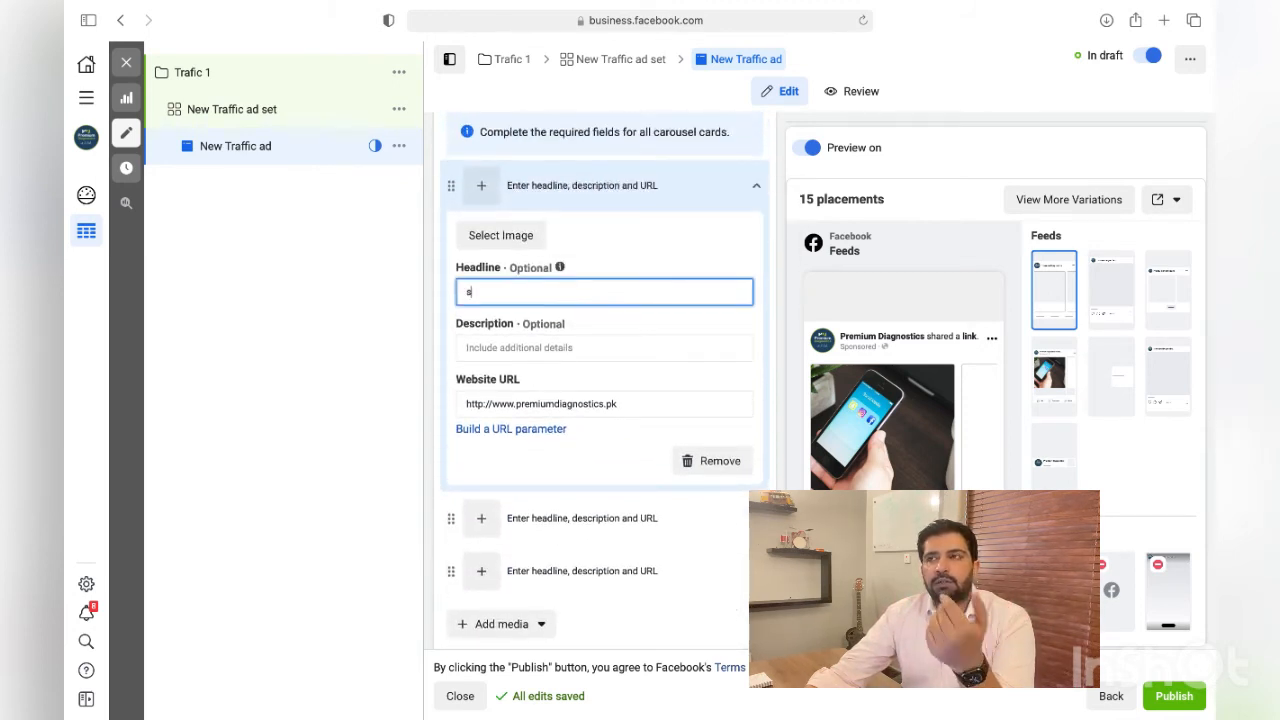
pyautogui.write('hirts')
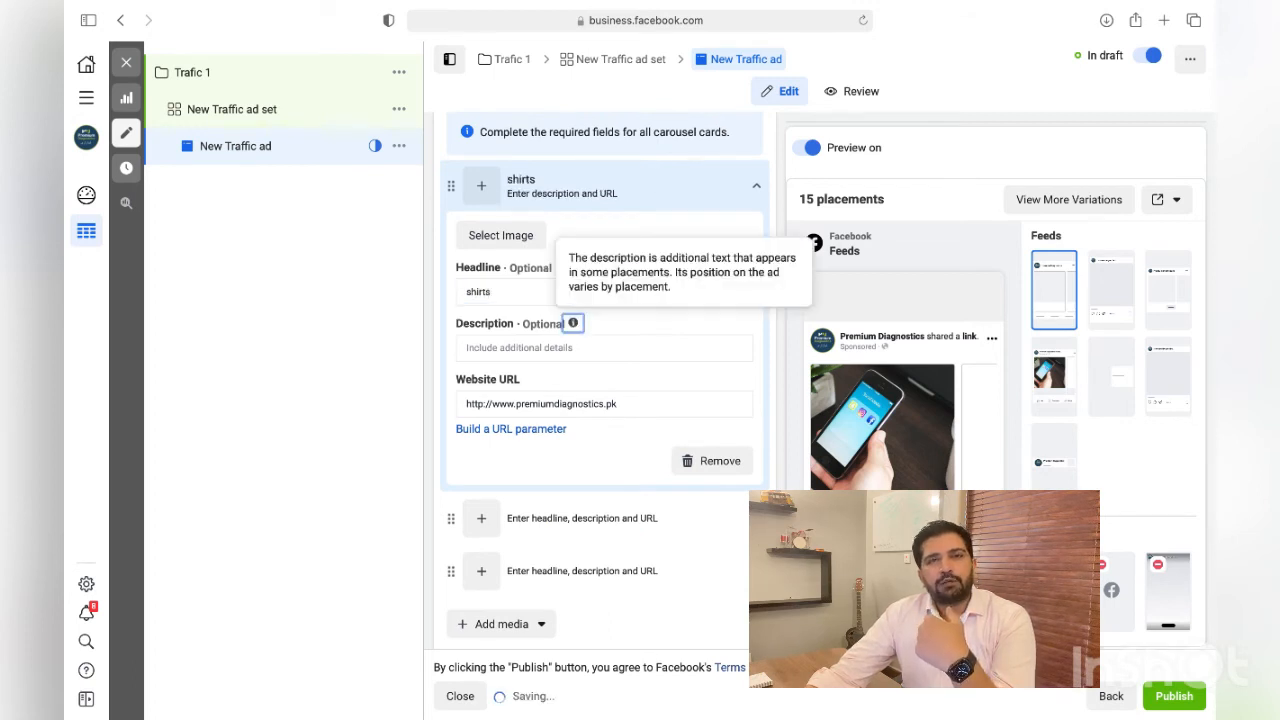
pyautogui.click(604, 347)
pyautogui.write('Rs pric')
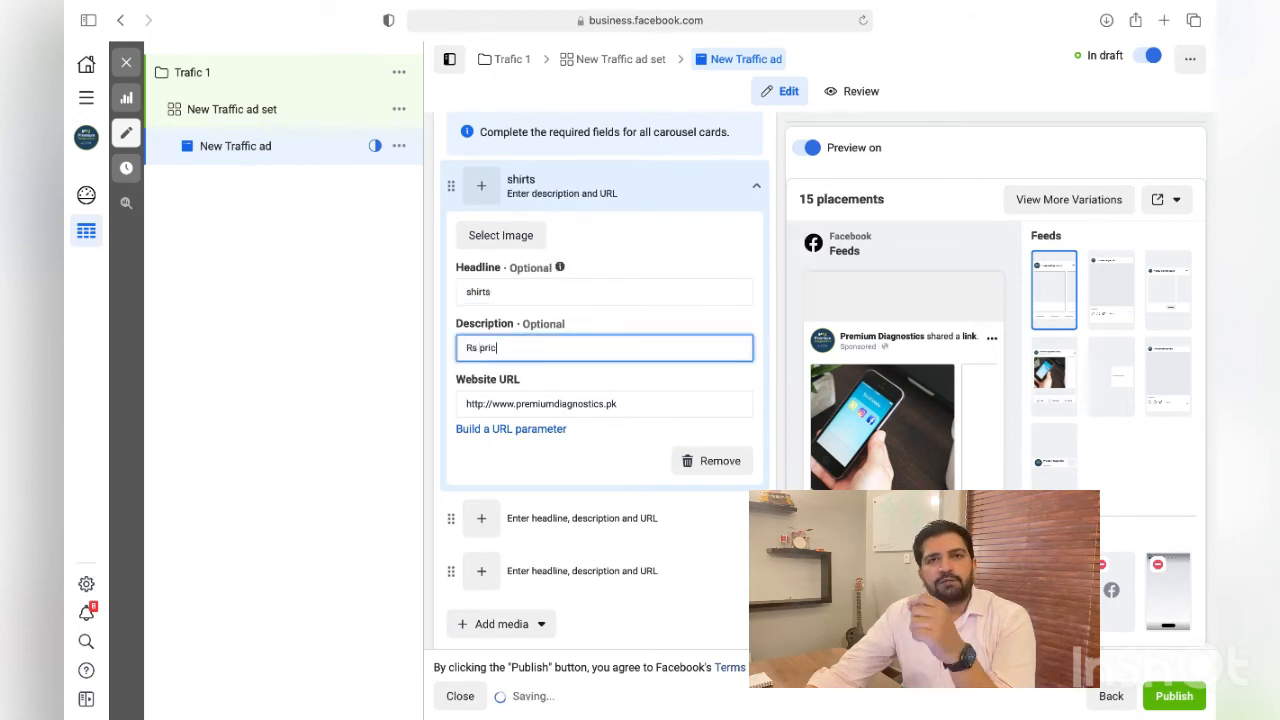
pyautogui.press('BackSpace')
pyautogui.press('BackSpace')
pyautogui.press('BackSpace')
pyautogui.press('BackSpace')
pyautogui.write('400')
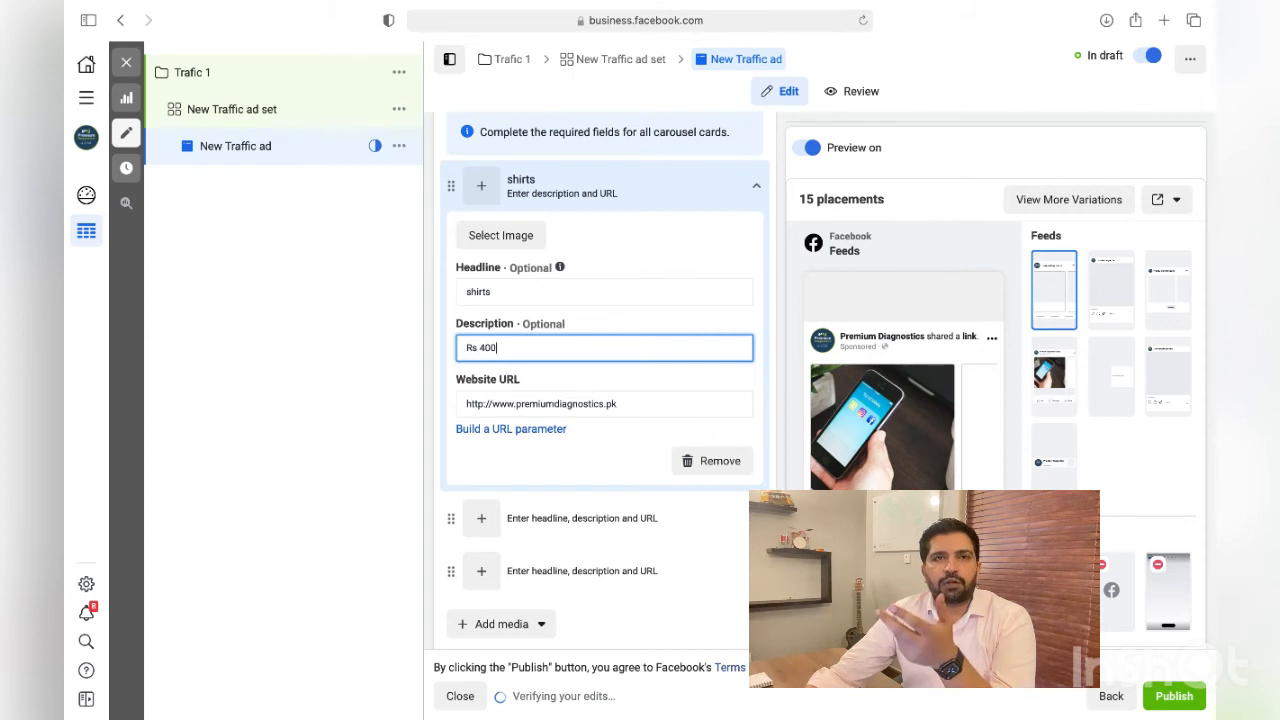
pyautogui.press('BackSpace')
pyautogui.press('BackSpace')
pyautogui.press('BackSpace')
pyautogui.press('BackSpace')
pyautogui.press('BackSpace')
pyautogui.press('BackSpace')
pyautogui.write('Cas')
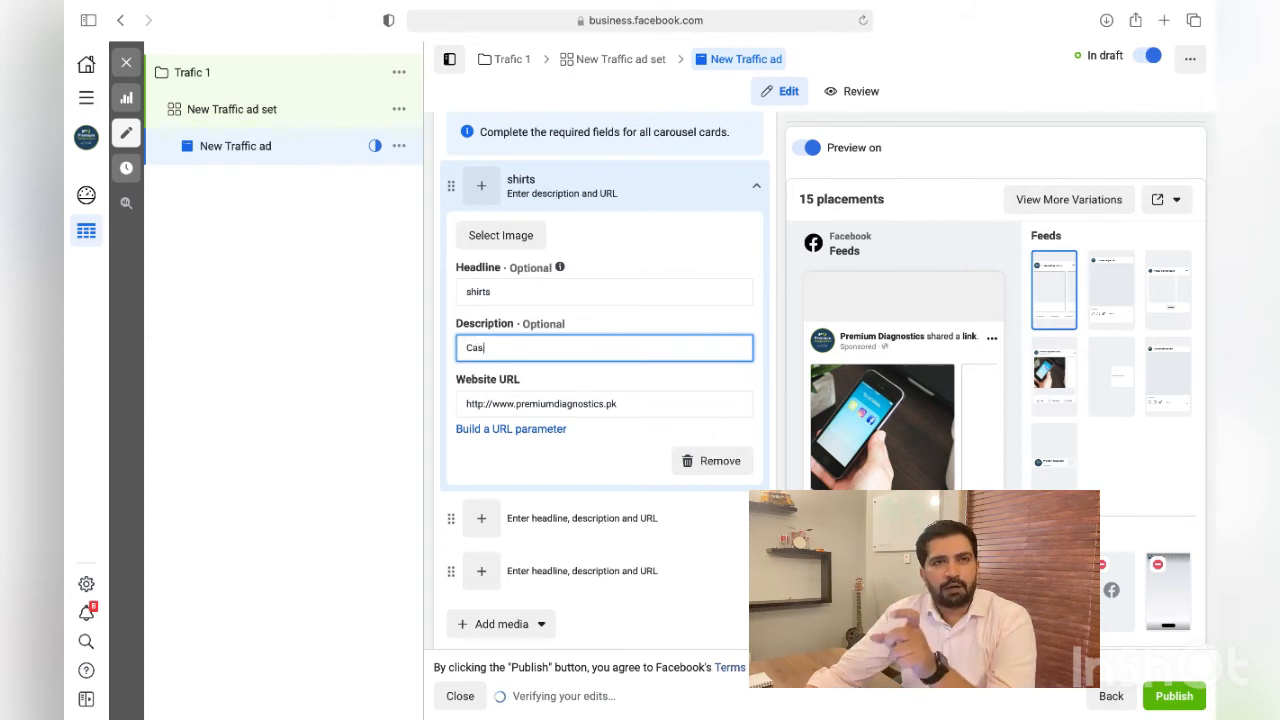
pyautogui.write('h on d')
pyautogui.press('BackSpace')
pyautogui.press('BackSpace')
pyautogui.press('BackSpace')
pyautogui.press('BackSpace')
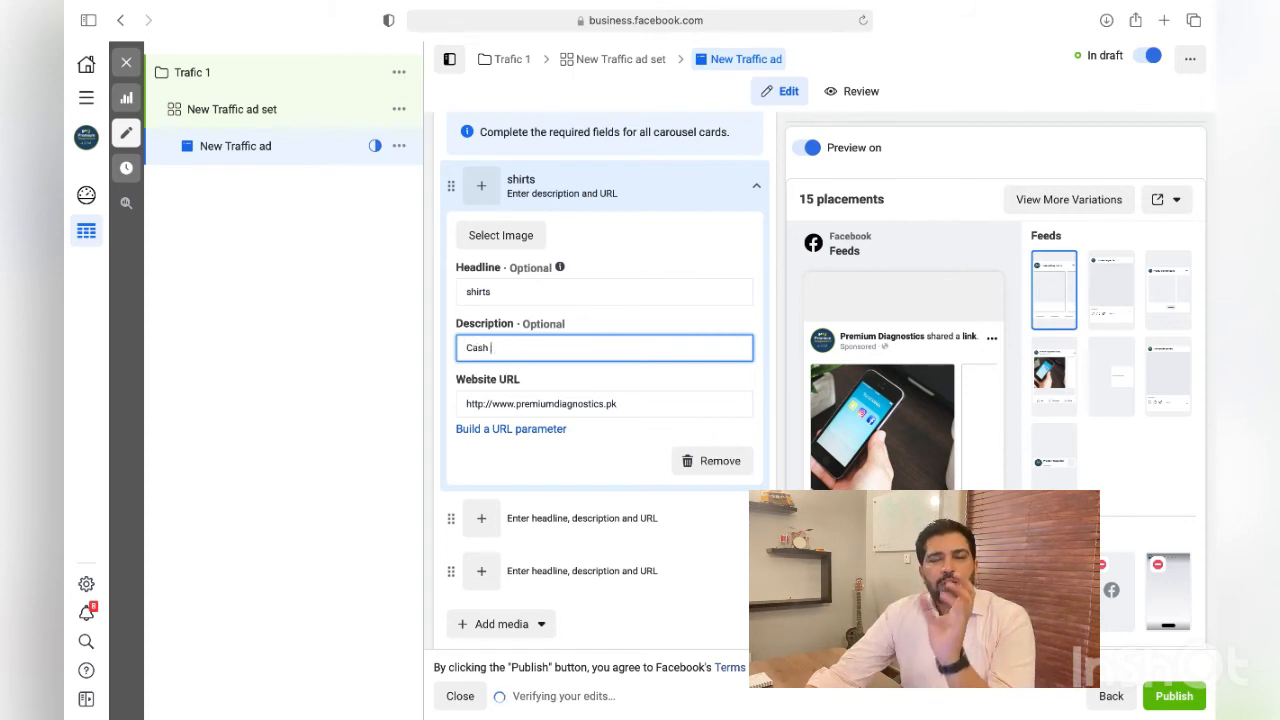
pyautogui.write('on deli')
pyautogui.press('BackSpace')
pyautogui.press('BackSpace')
pyautogui.press('BackSpace')
pyautogui.press('BackSpace')
pyautogui.press('BackSpace')
pyautogui.press('BackSpace')
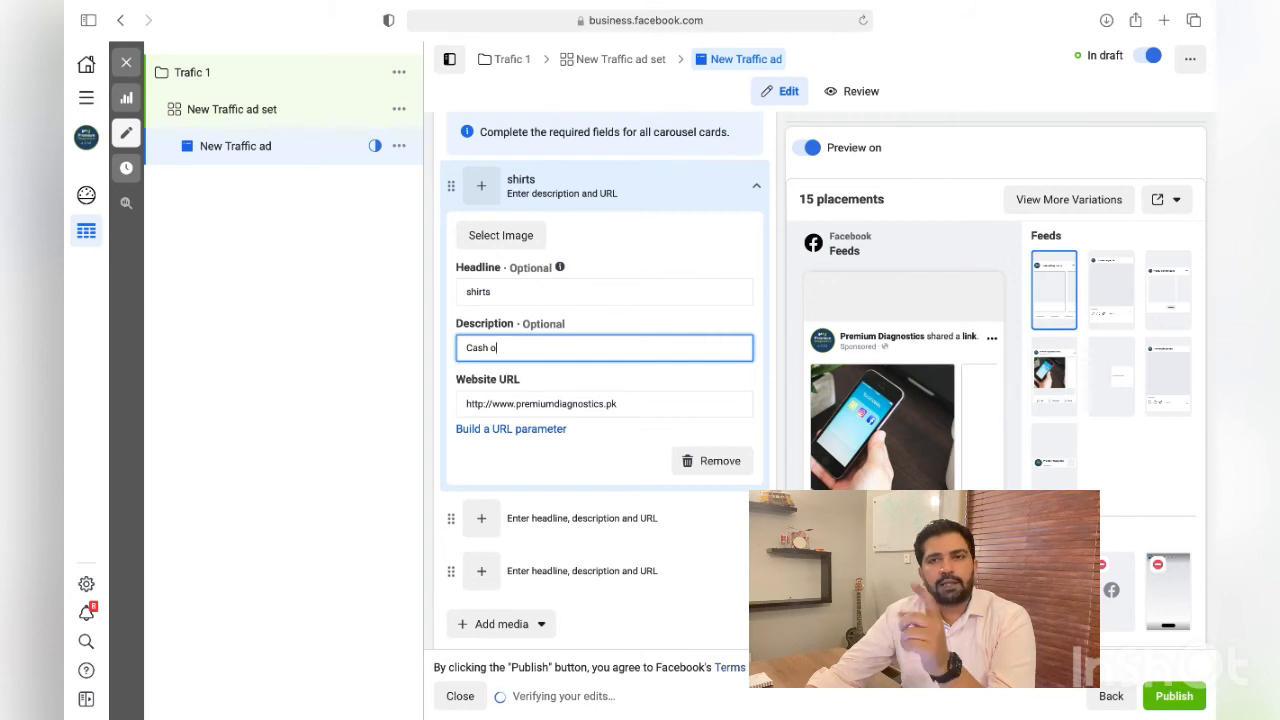
pyautogui.press('BackSpace')
pyautogui.press('BackSpace')
pyautogui.press('BackSpace')
pyautogui.press('BackSpace')
pyautogui.press('BackSpace')
pyautogui.press('BackSpace')
# Enter "Return" as the description of the first carousel card.
pyautogui.write('Return')
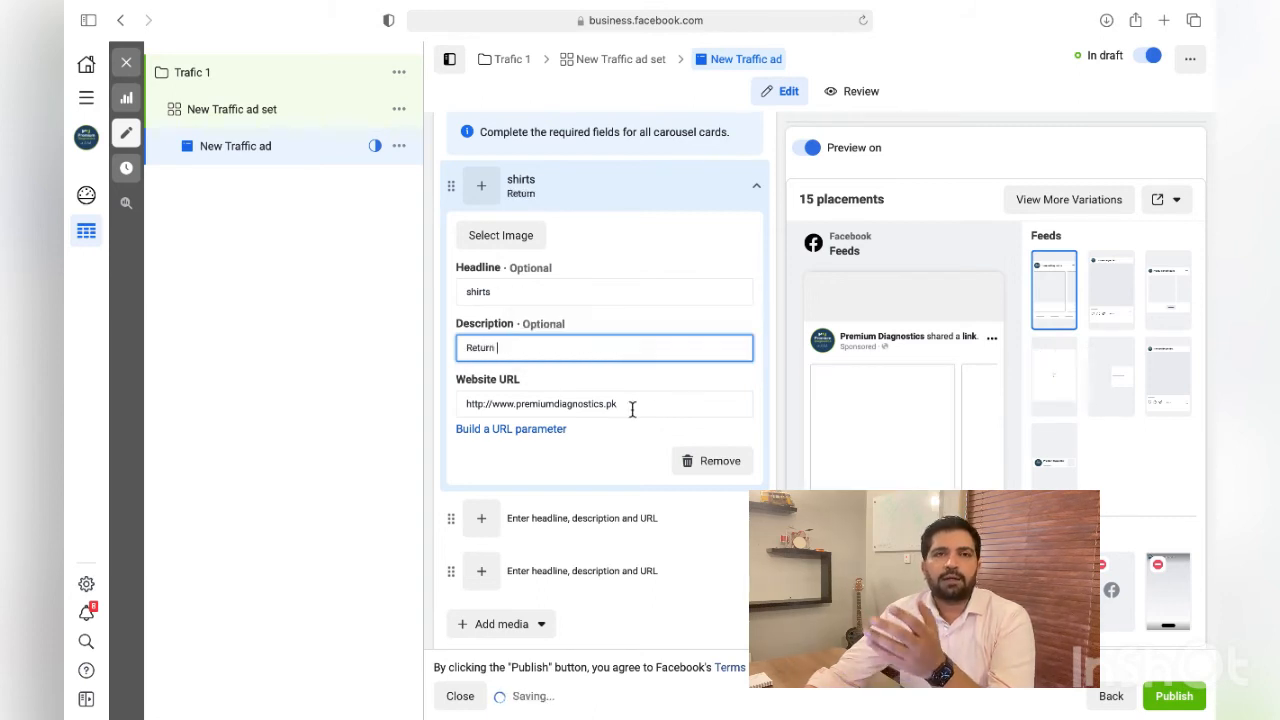
pyautogui.press('Tab')
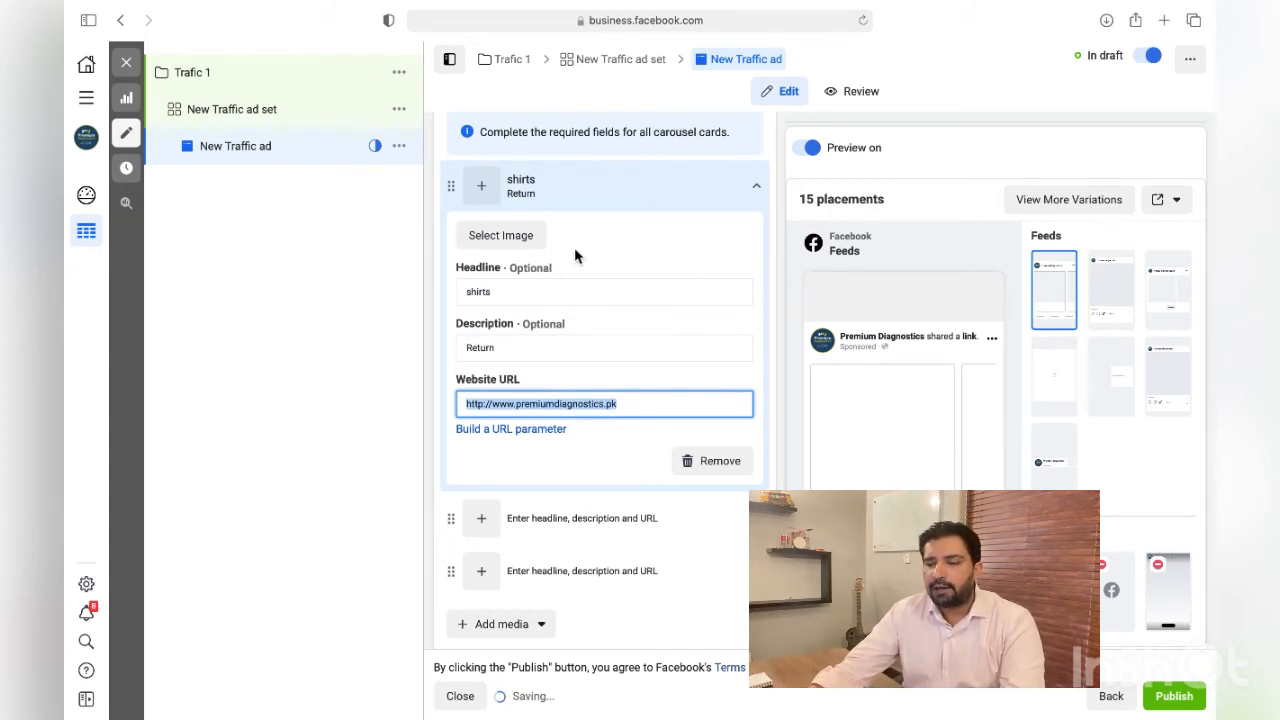
pyautogui.scroll(-4, 575, 256)
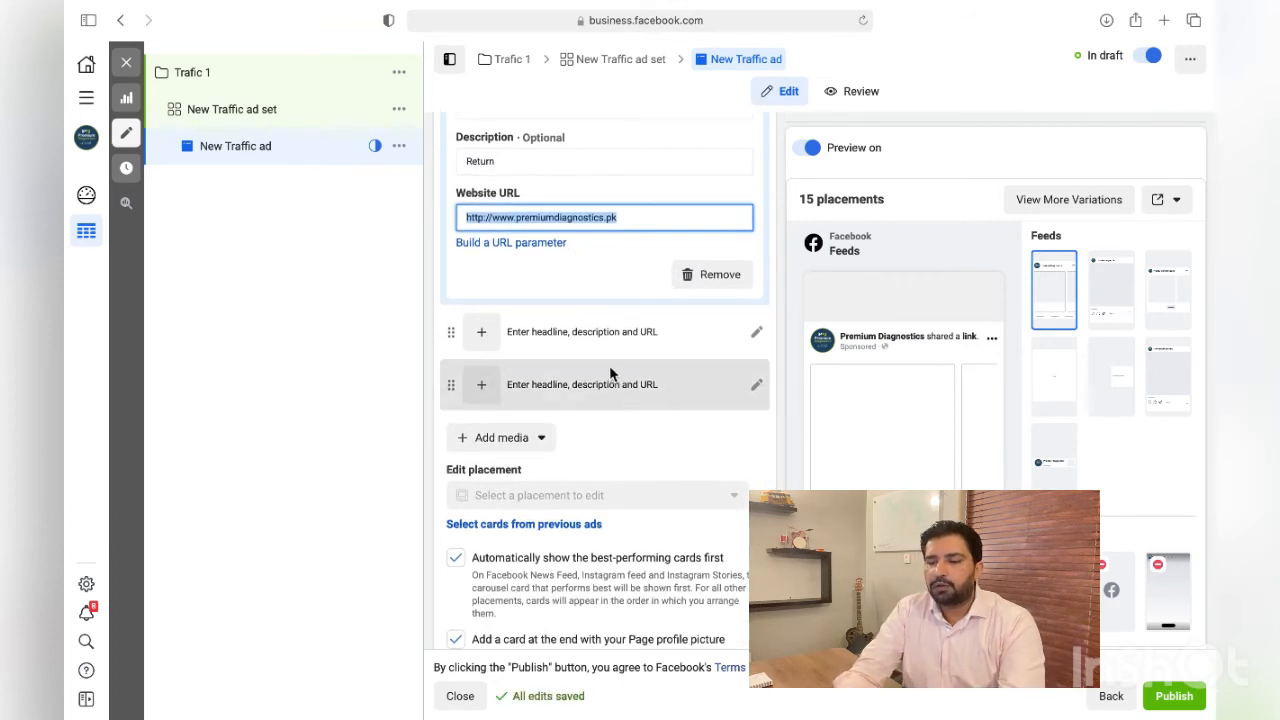
# Try filling the carousel cards dynamically from a product set, and return to choosing images, videos and links manually.
pyautogui.scroll(10, 550, 353)
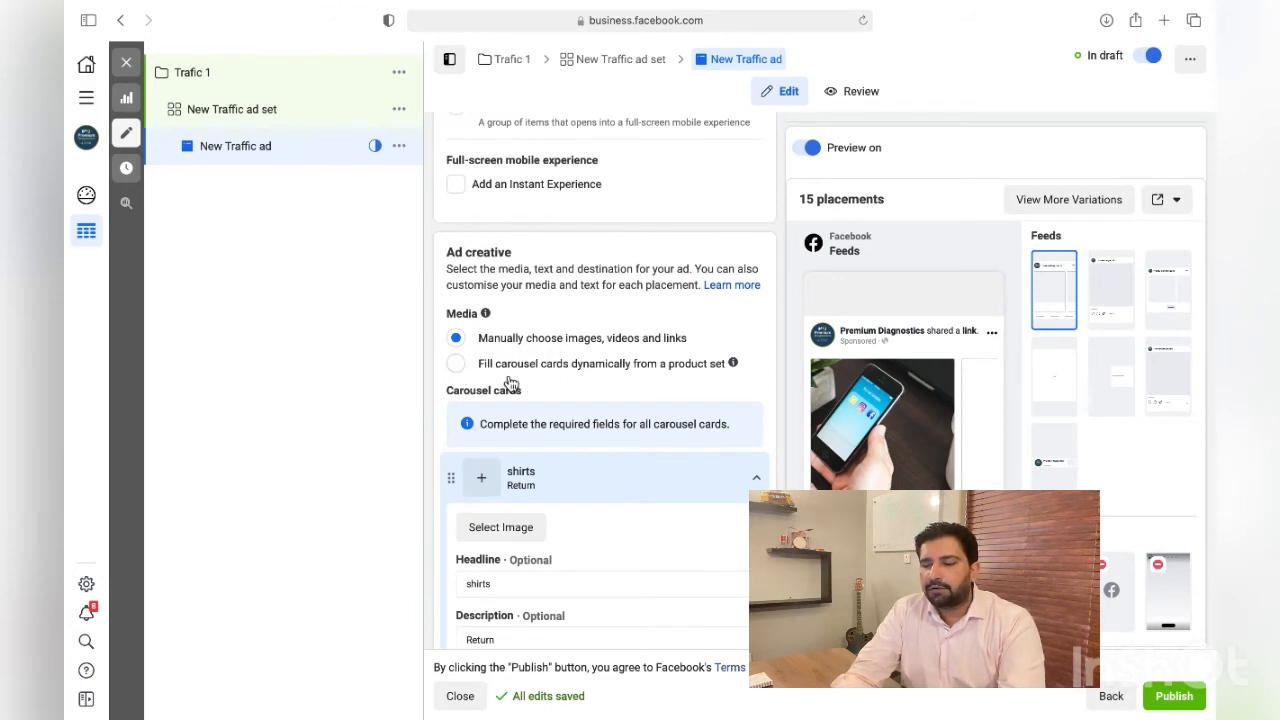
pyautogui.click(507, 377)
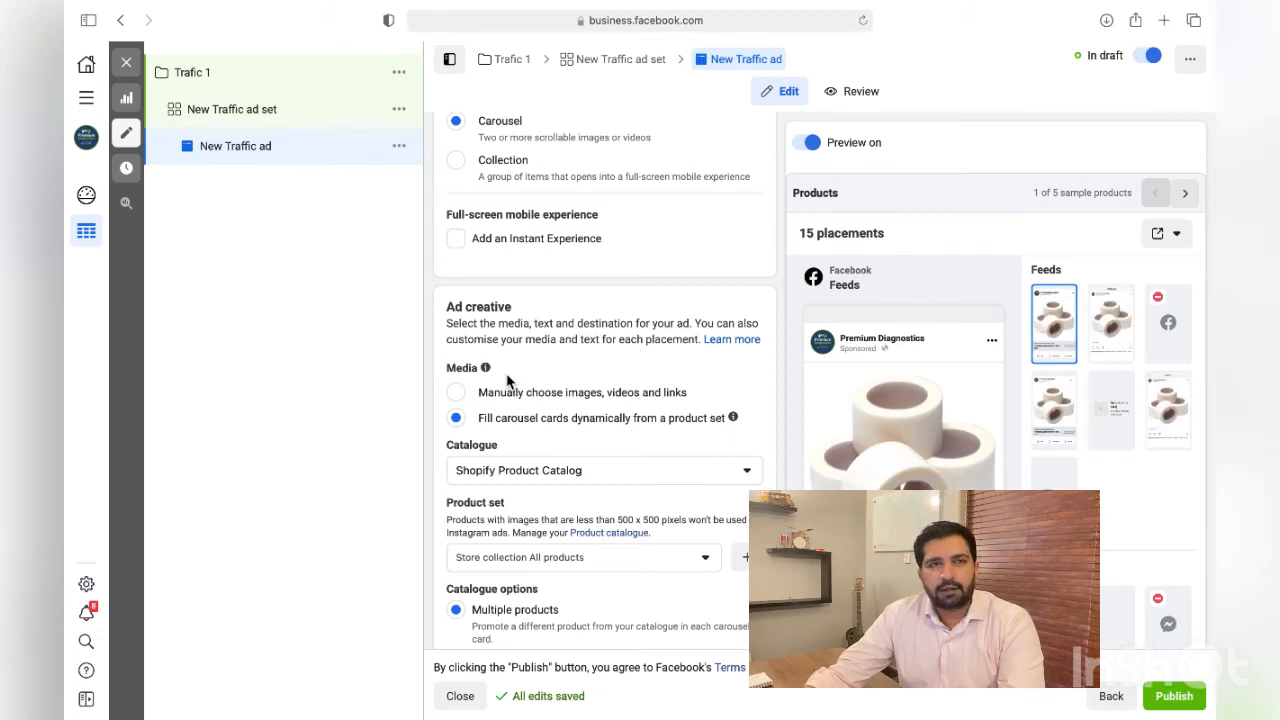
pyautogui.scroll(-3, 680, 418)
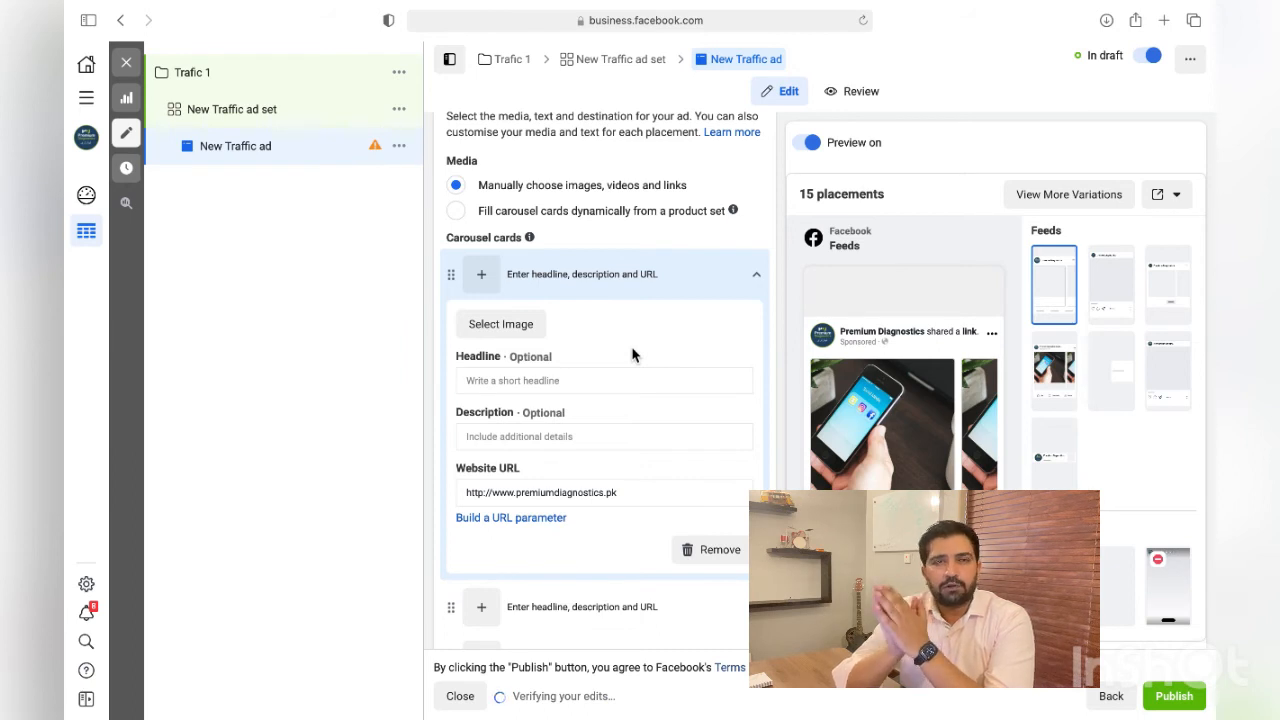
pyautogui.scroll(-1, 632, 354)
pyautogui.scroll(-10, 632, 354)
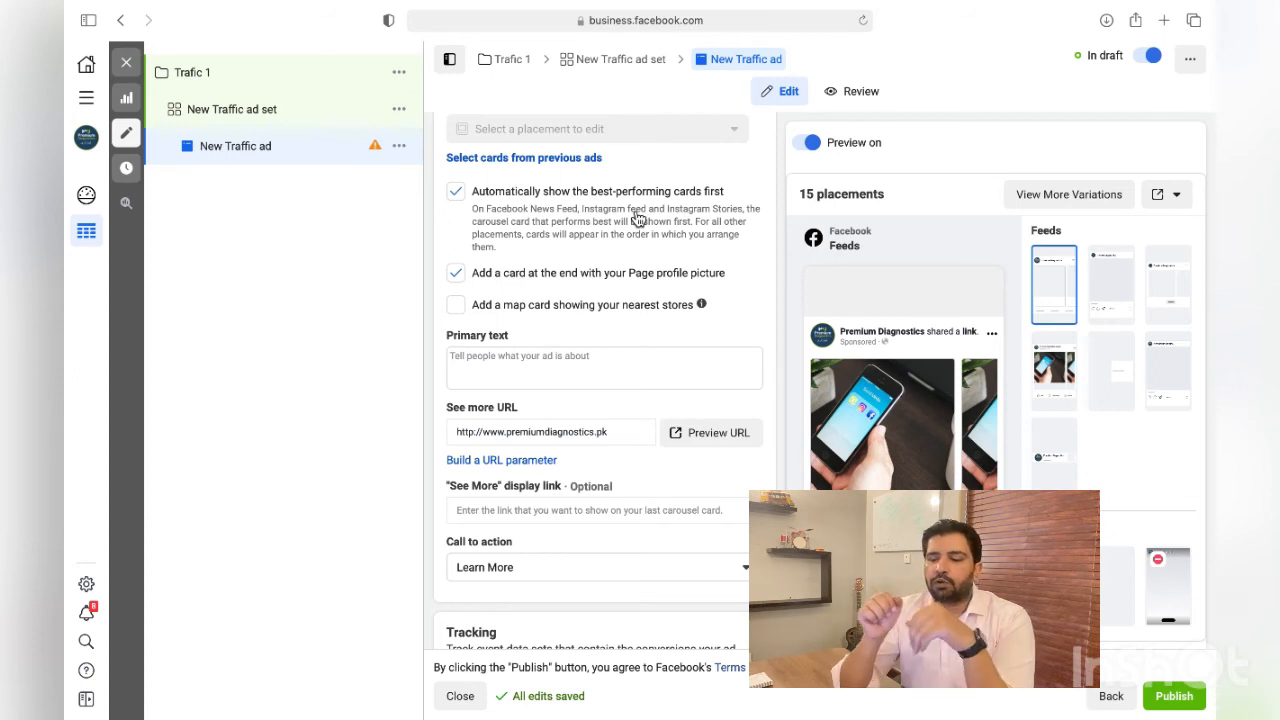
pyautogui.moveTo(932, 388)
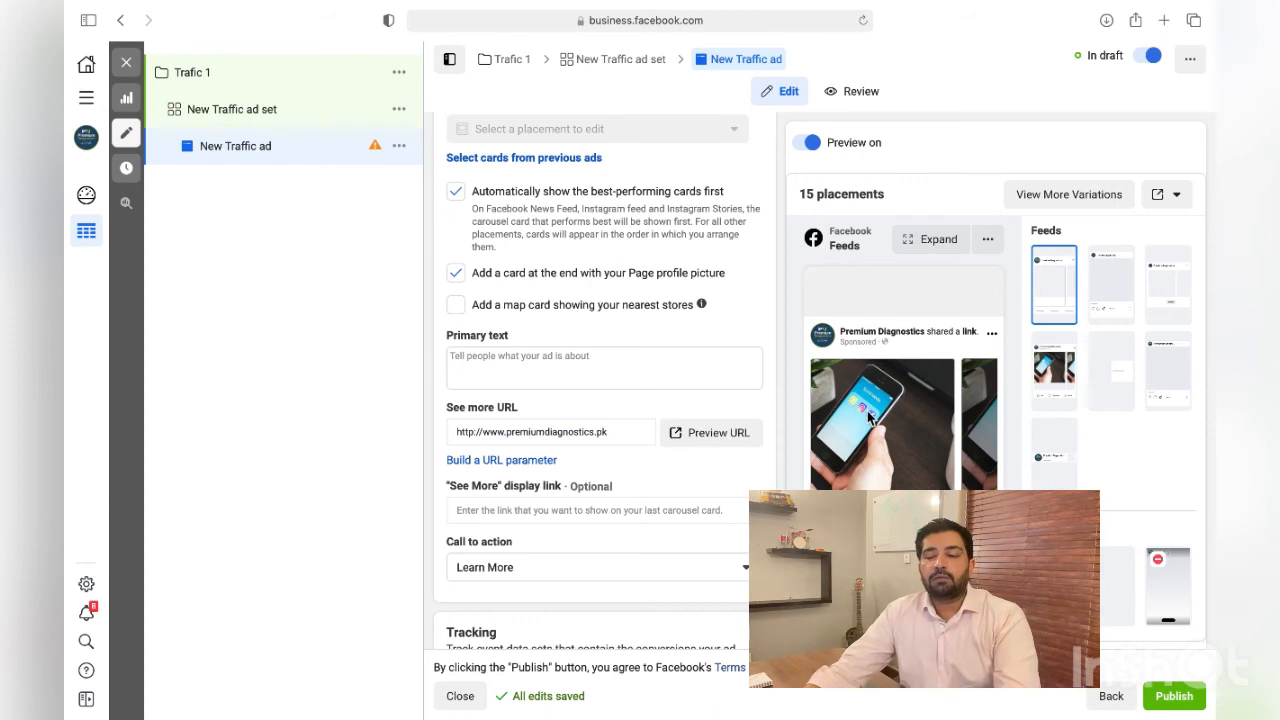
pyautogui.click(718, 381)
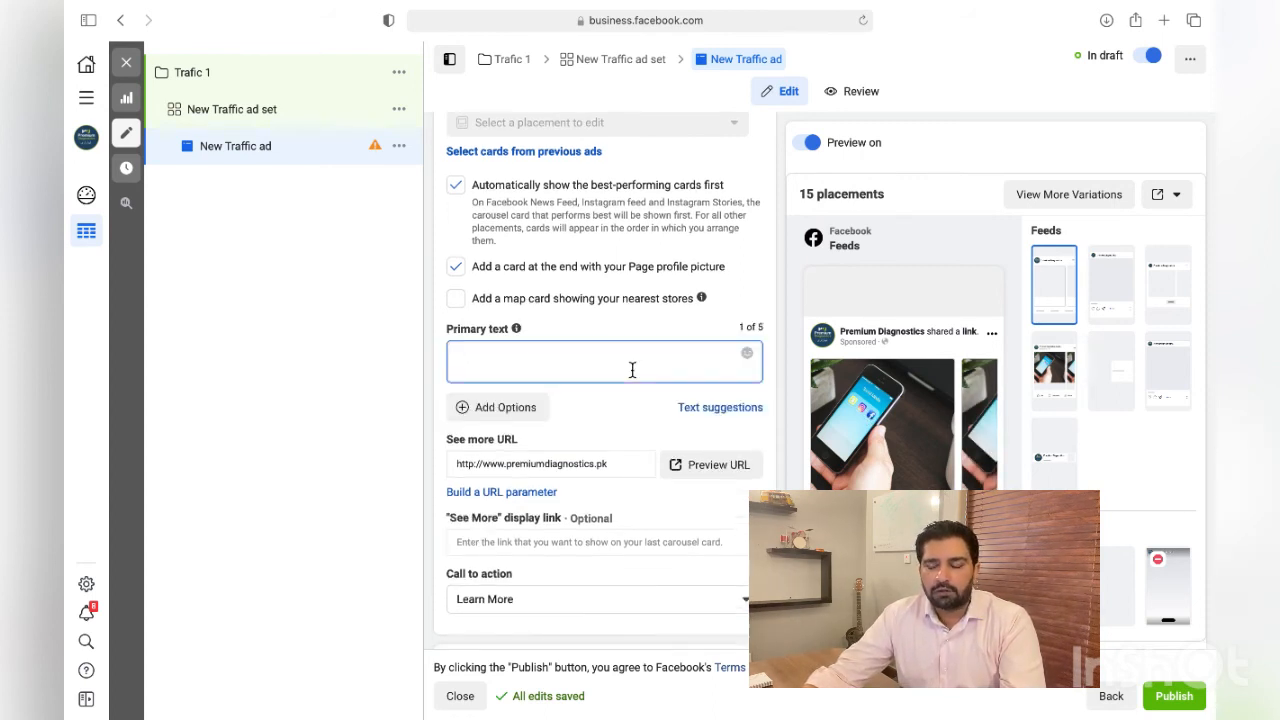
pyautogui.write('test')
pyautogui.press('BackSpace')
pyautogui.press('BackSpace')
pyautogui.press('BackSpace')
pyautogui.press('BackSpace')
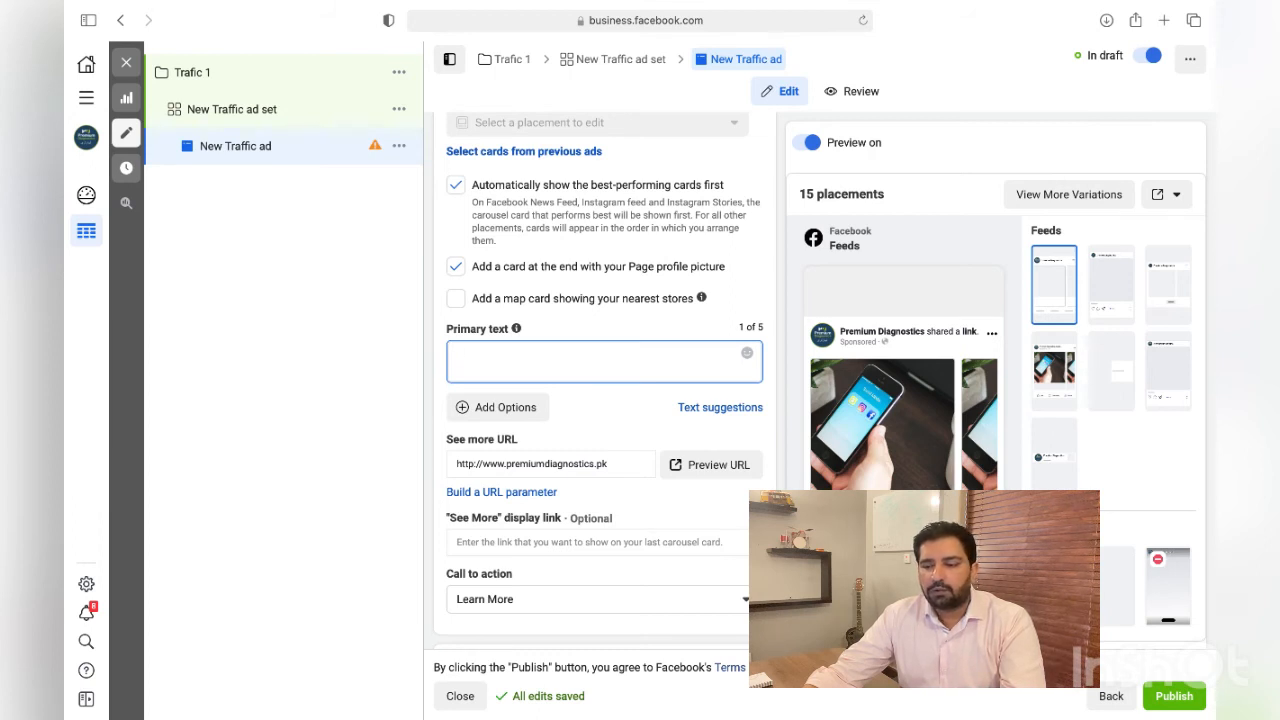
pyautogui.write('Fashion')
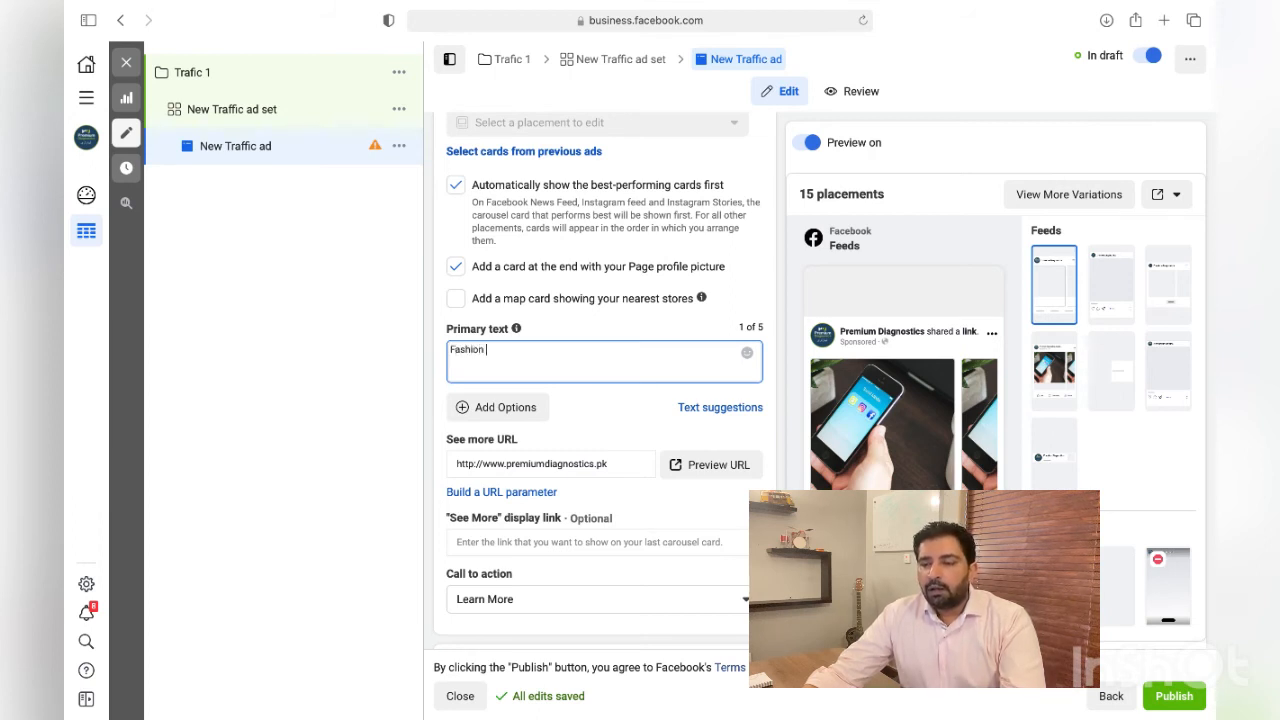
pyautogui.press('BackSpace')
pyautogui.press('BackSpace')
pyautogui.press('BackSpace')
pyautogui.press('BackSpace')
pyautogui.press('BackSpace')
pyautogui.press('BackSpace')
pyautogui.press('BackSpace')
pyautogui.press('BackSpace')
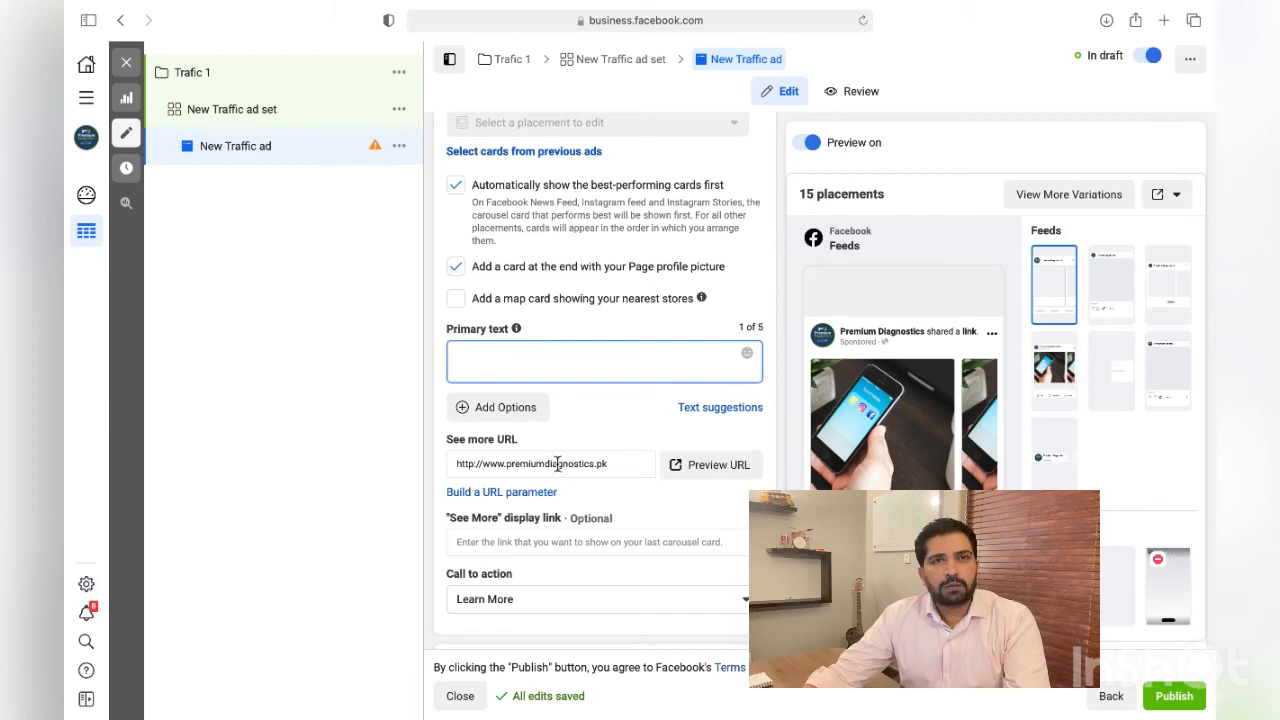
# Set the ad's call to action to Shop Now.
pyautogui.scroll(-2, 606, 467)
pyautogui.scroll(-3, 610, 468)
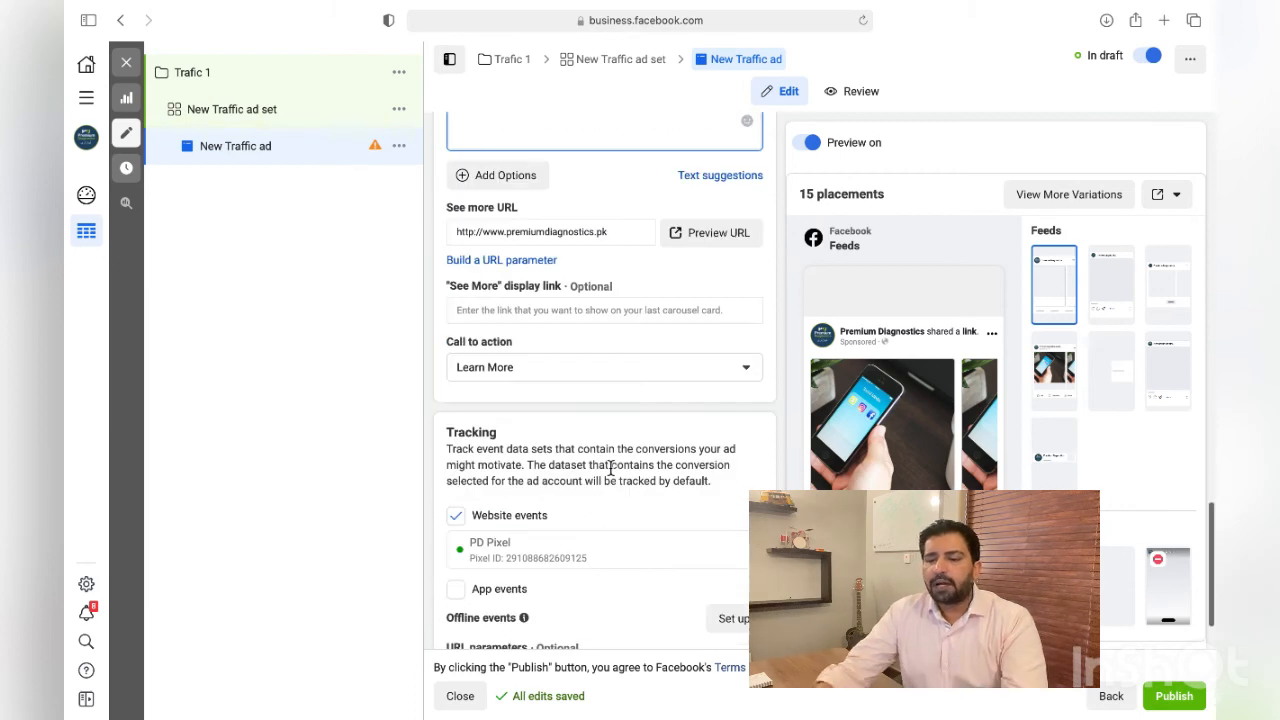
pyautogui.click(600, 370)
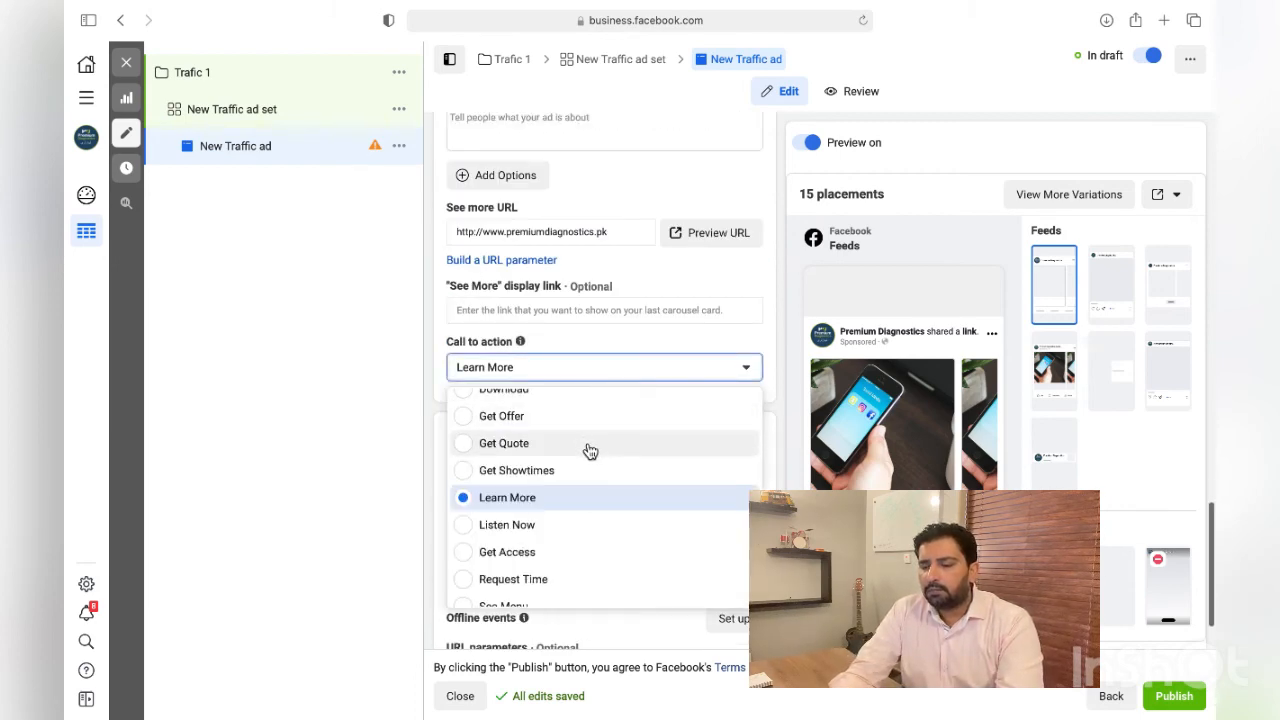
pyautogui.scroll(-3, 589, 451)
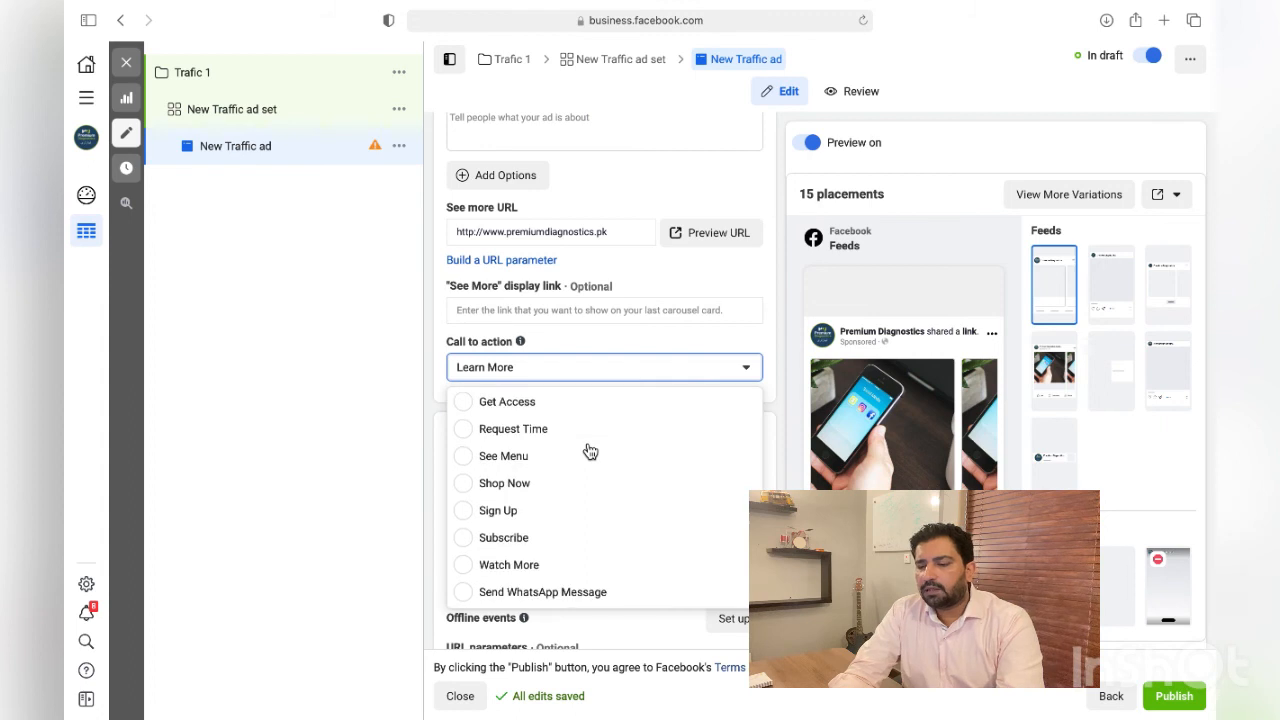
pyautogui.click(462, 487)
pyautogui.click(711, 389)
# Change the ad's call to action to Sign Up.
pyautogui.click(637, 370)
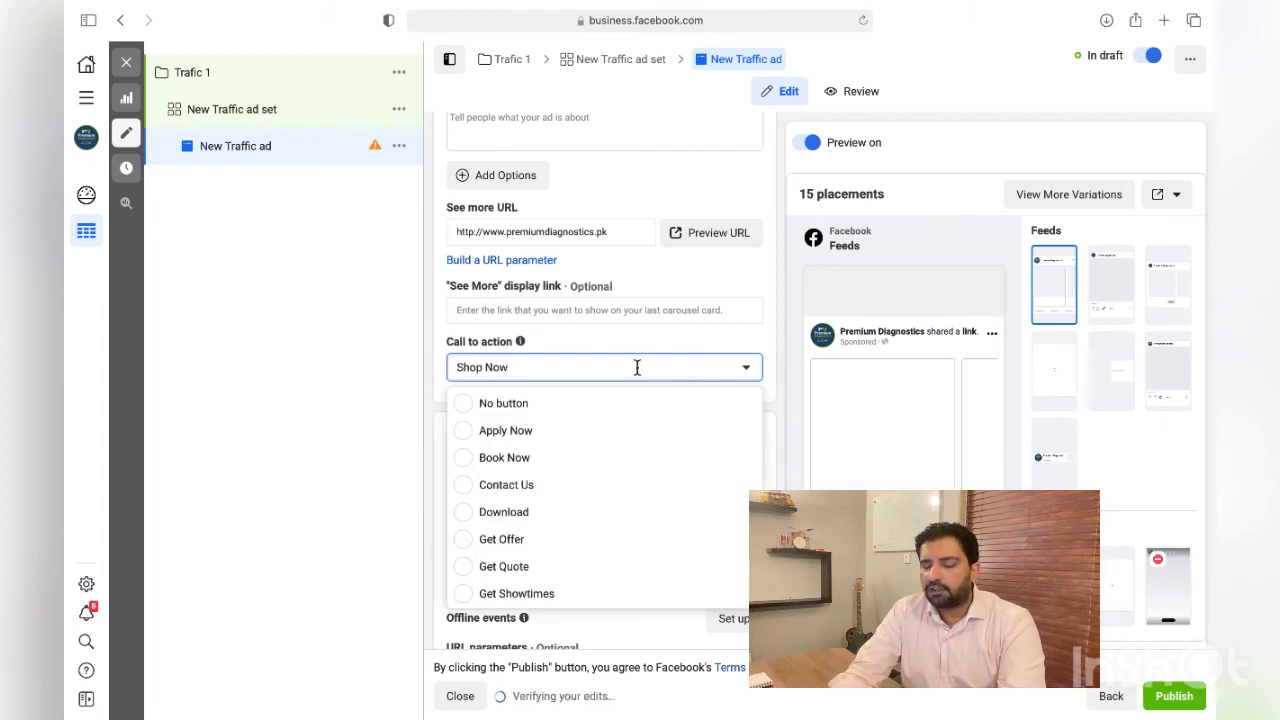
pyautogui.scroll(-4, 560, 490)
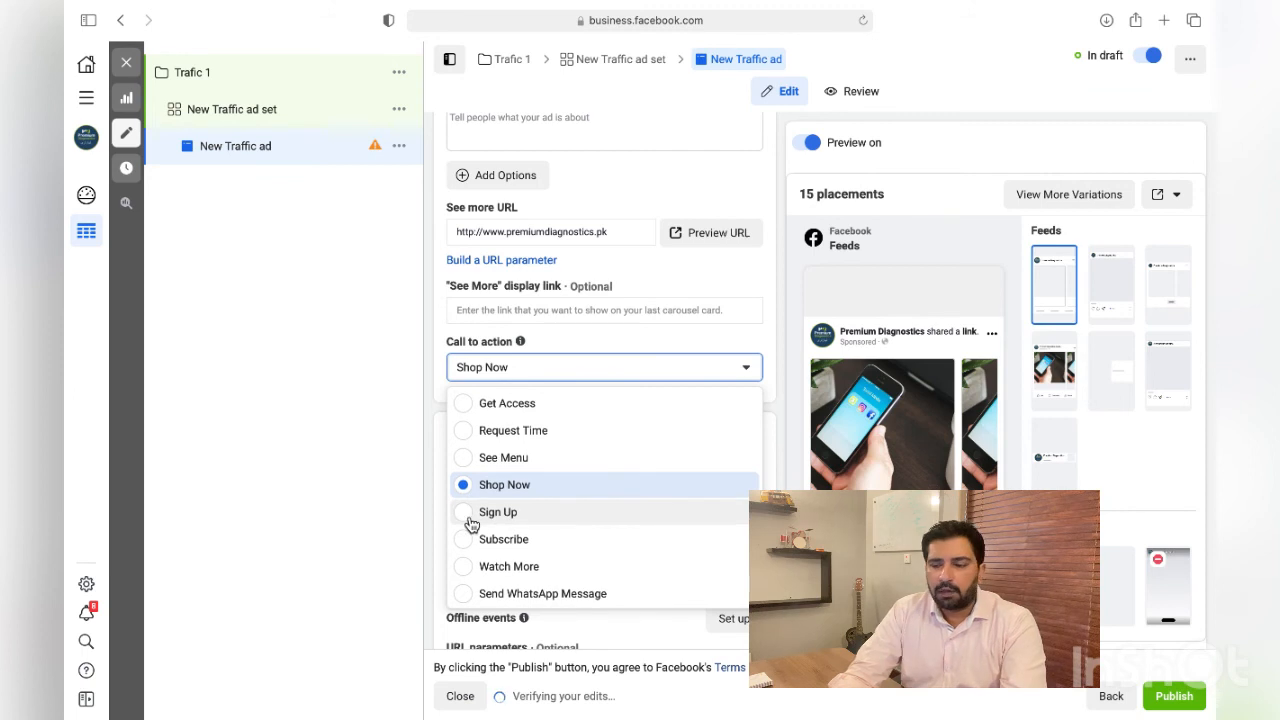
pyautogui.click(490, 514)
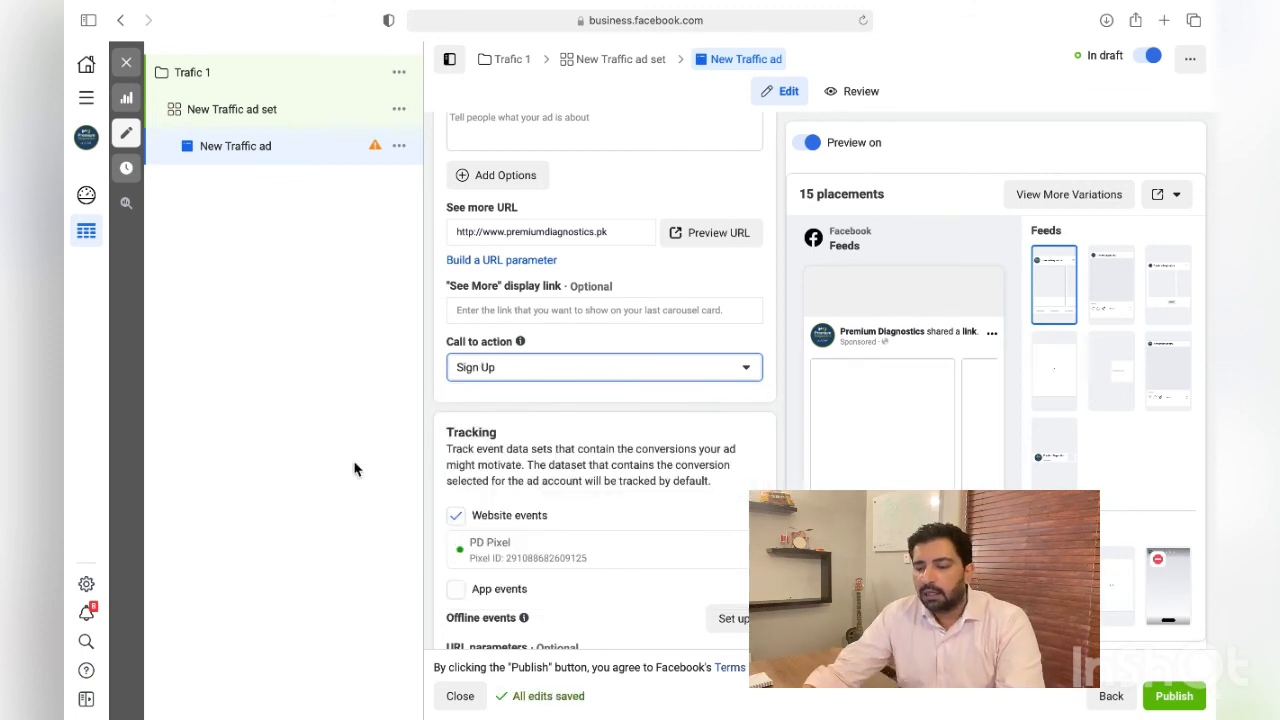
# Turn website events tracking off and back on for the ad.
pyautogui.scroll(-2, 593, 450)
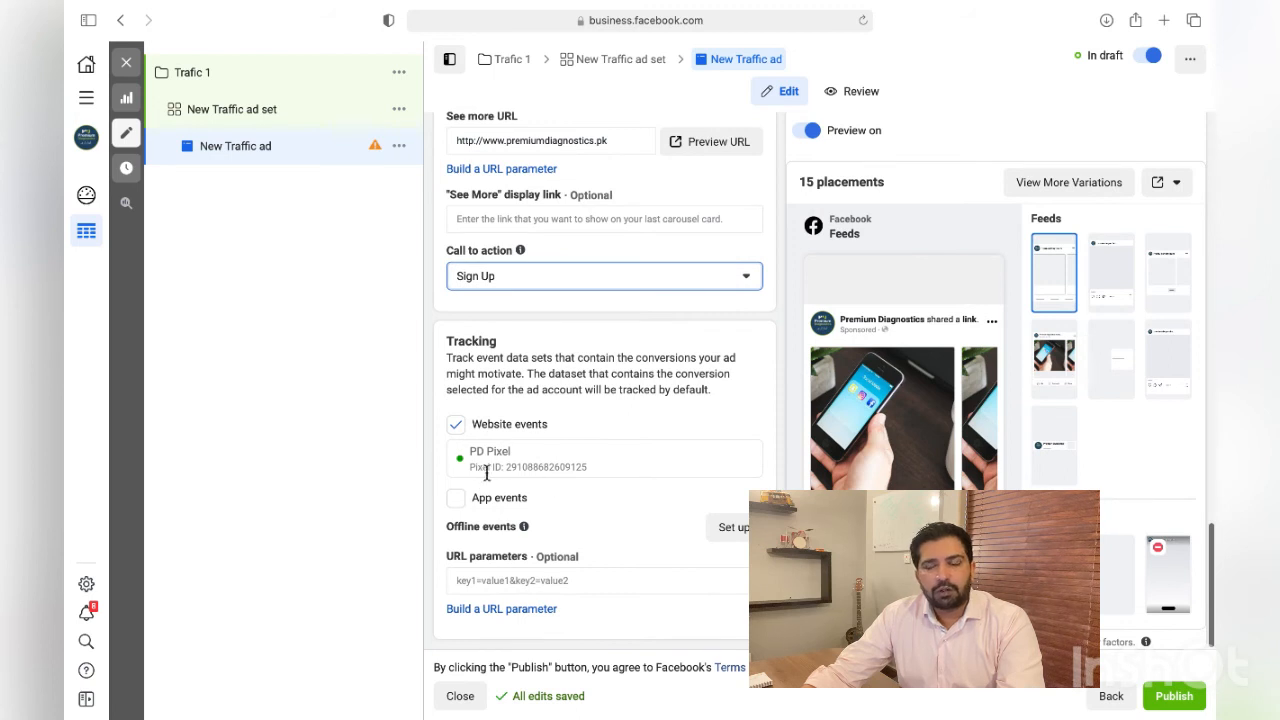
pyautogui.click(456, 424)
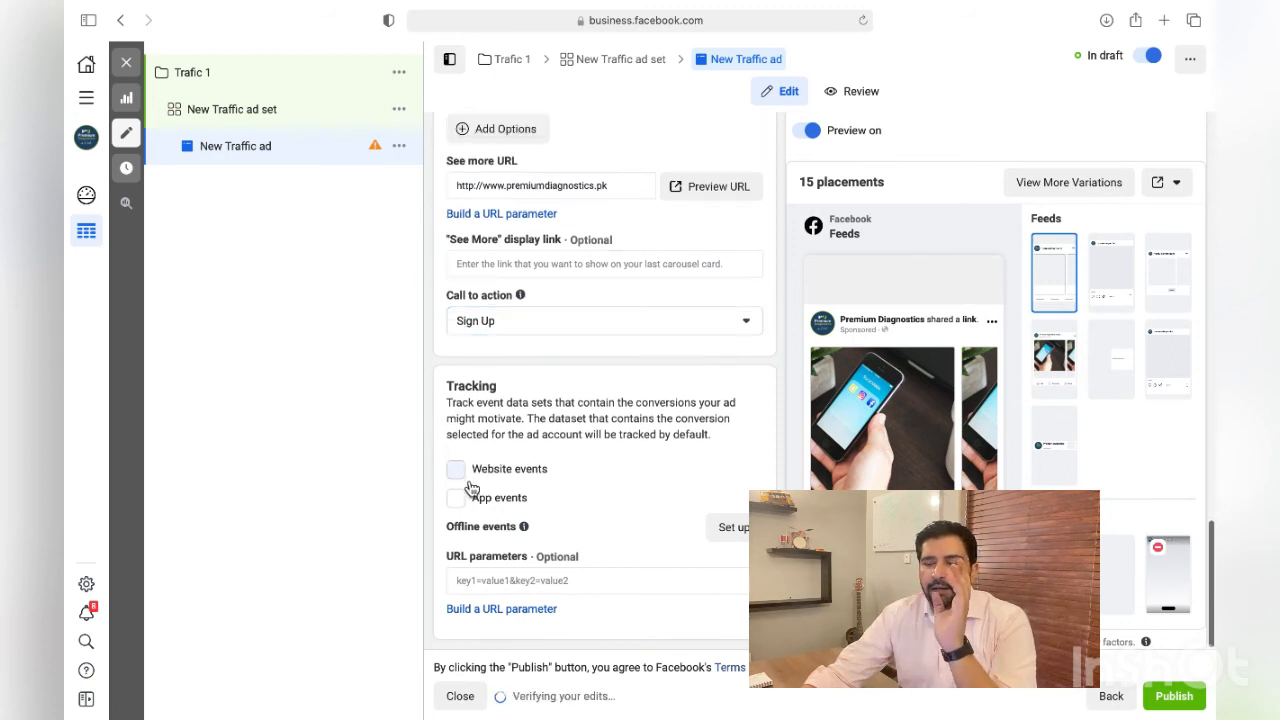
pyautogui.click(456, 469)
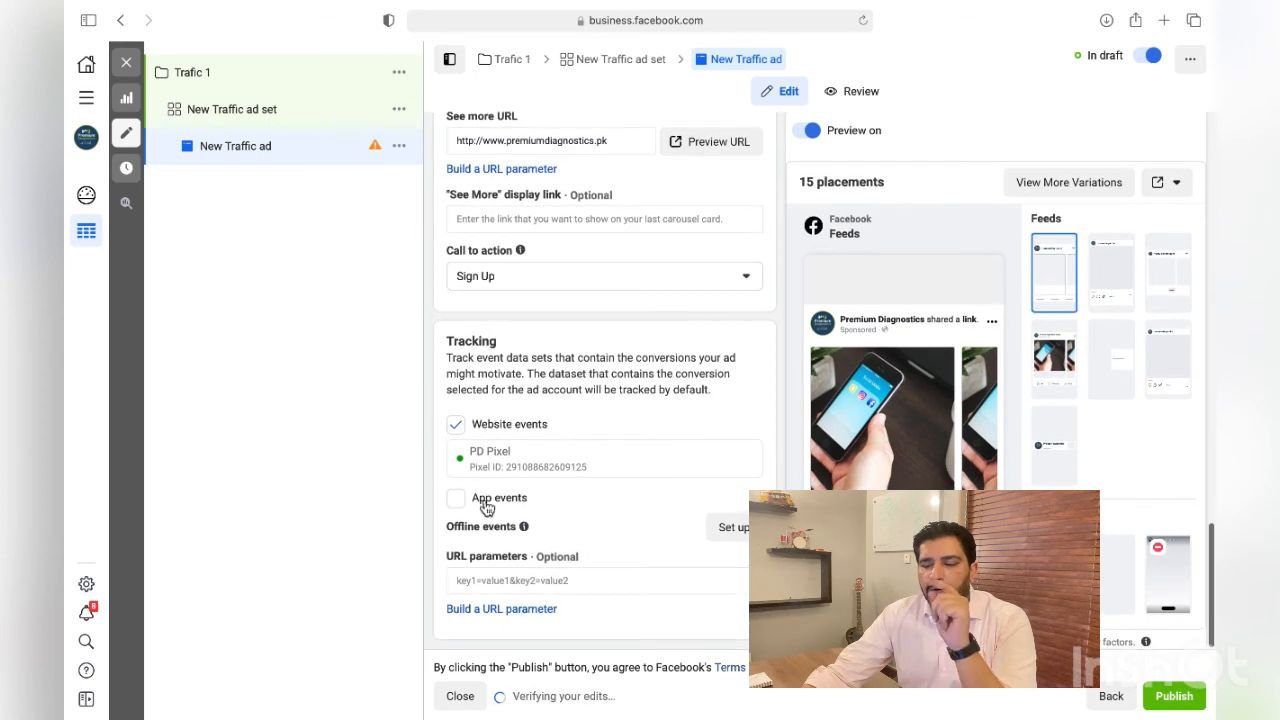